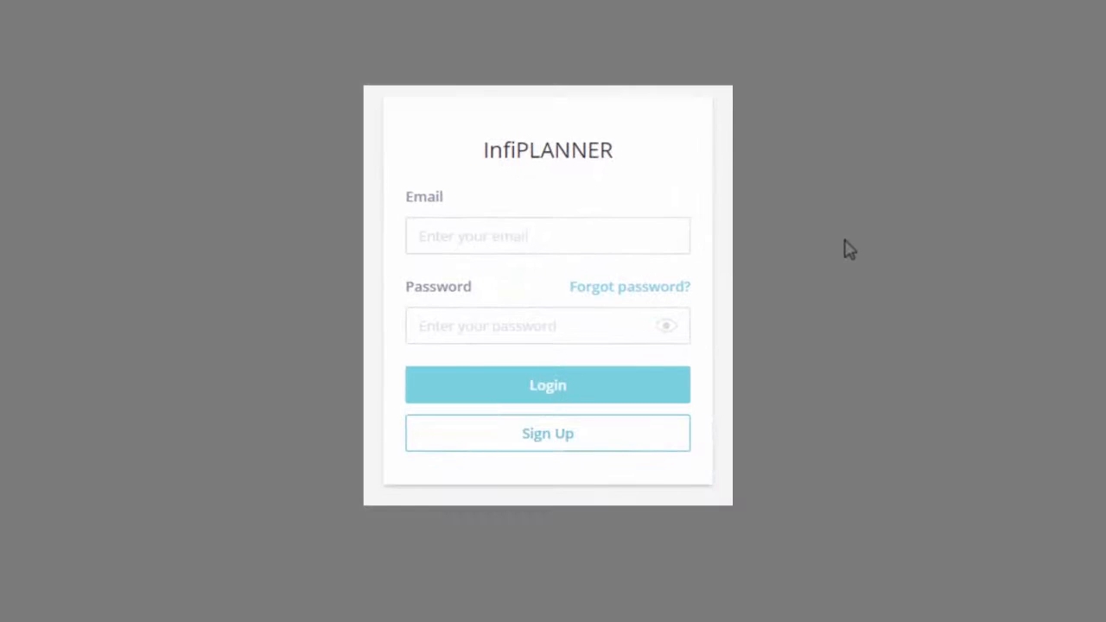
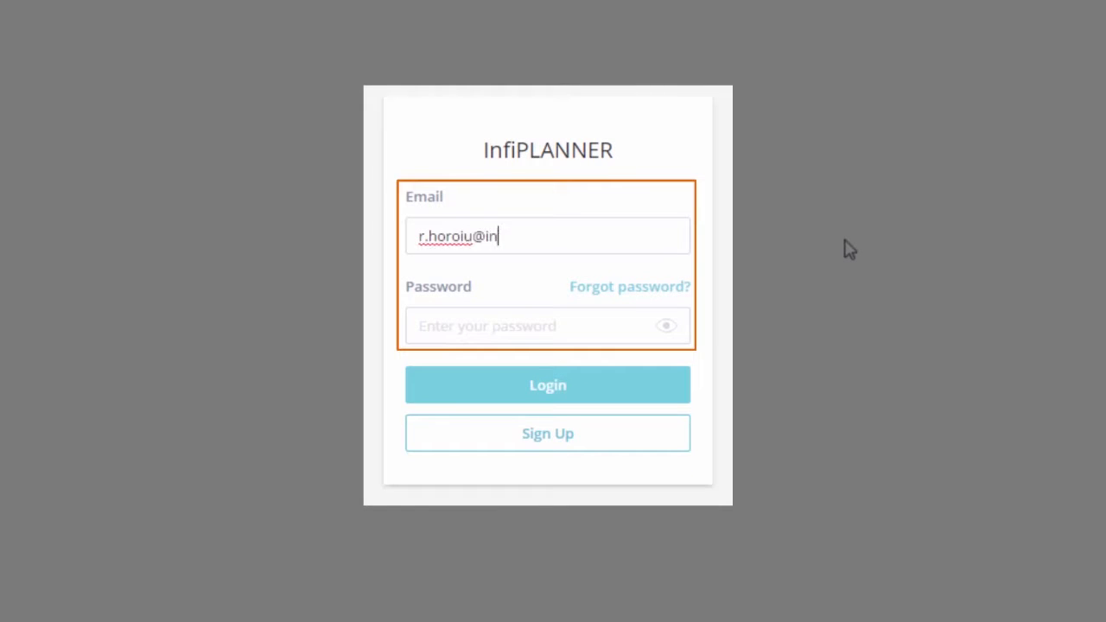
Step: Enter the account e-mail address and password on the InfiPLANNER login form
{"action": "key", "text": "Tab"}
{"action": "type", "text": "********"}
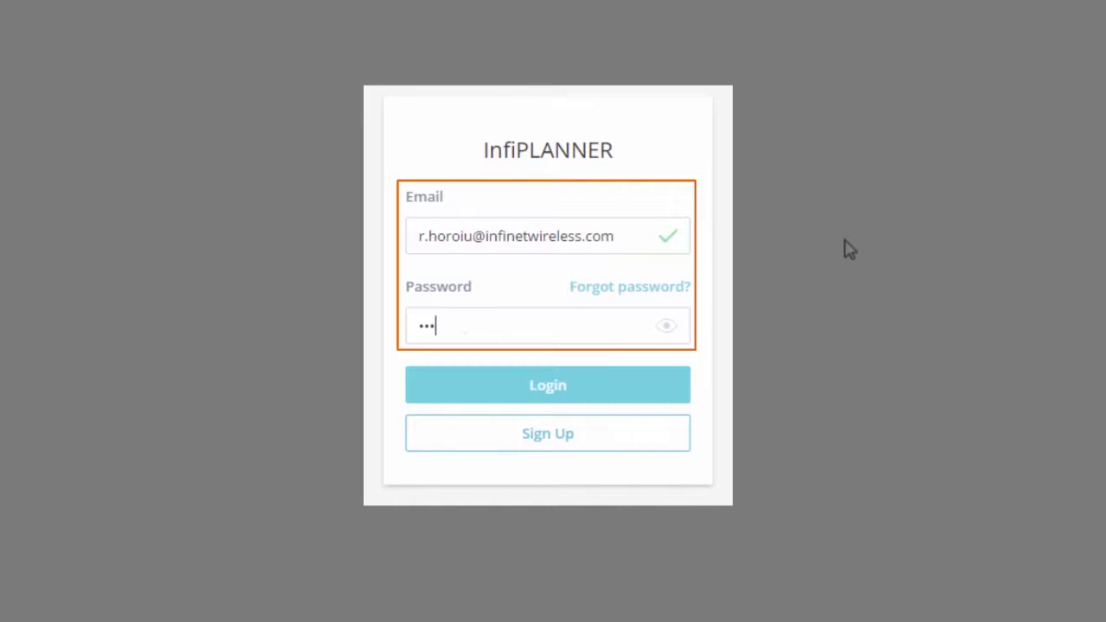
{"action": "type", "text": "**"}
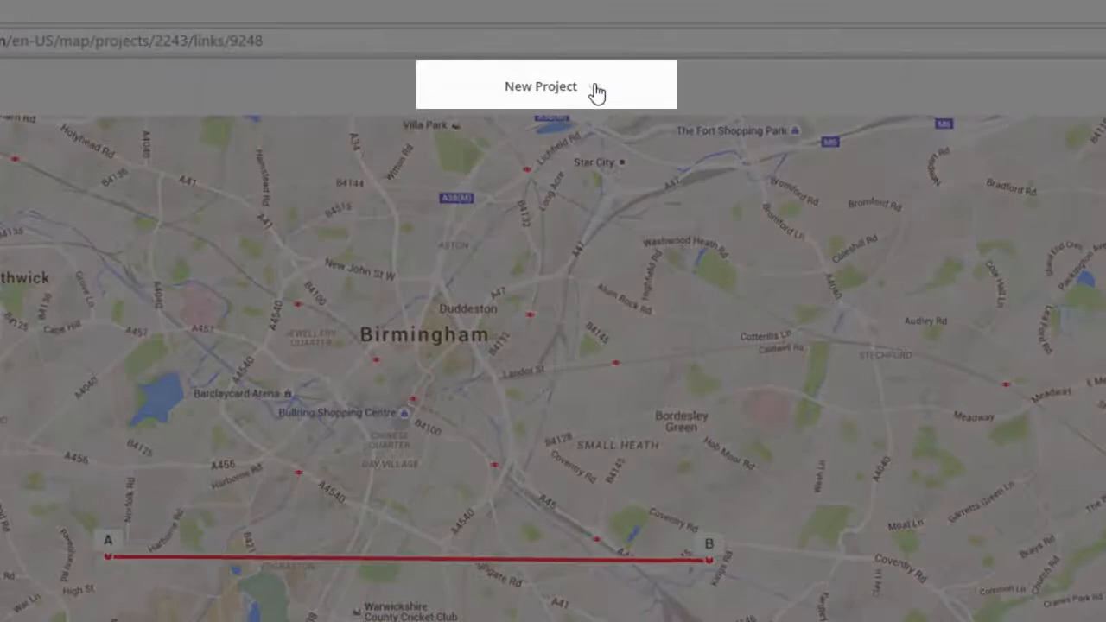
Step: Rename the project to 'Project 1', return to the map, and switch off the A–B link's geo-location
{"action": "left_click", "coordinate": [594, 90]}
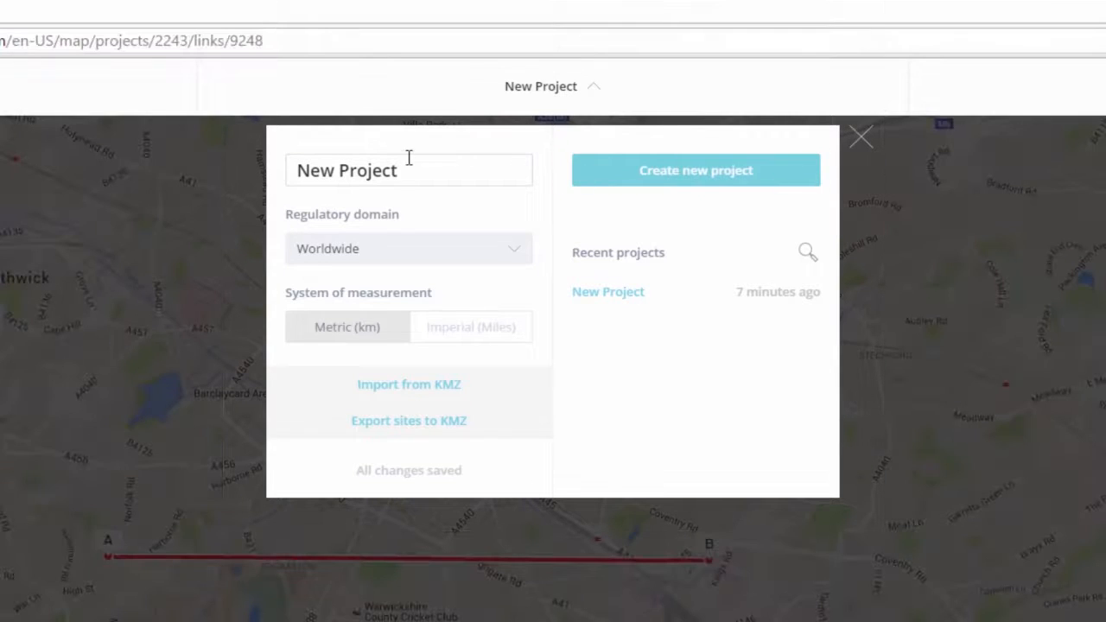
{"action": "left_click_drag", "start_coordinate": [410, 168], "coordinate": [232, 184]}
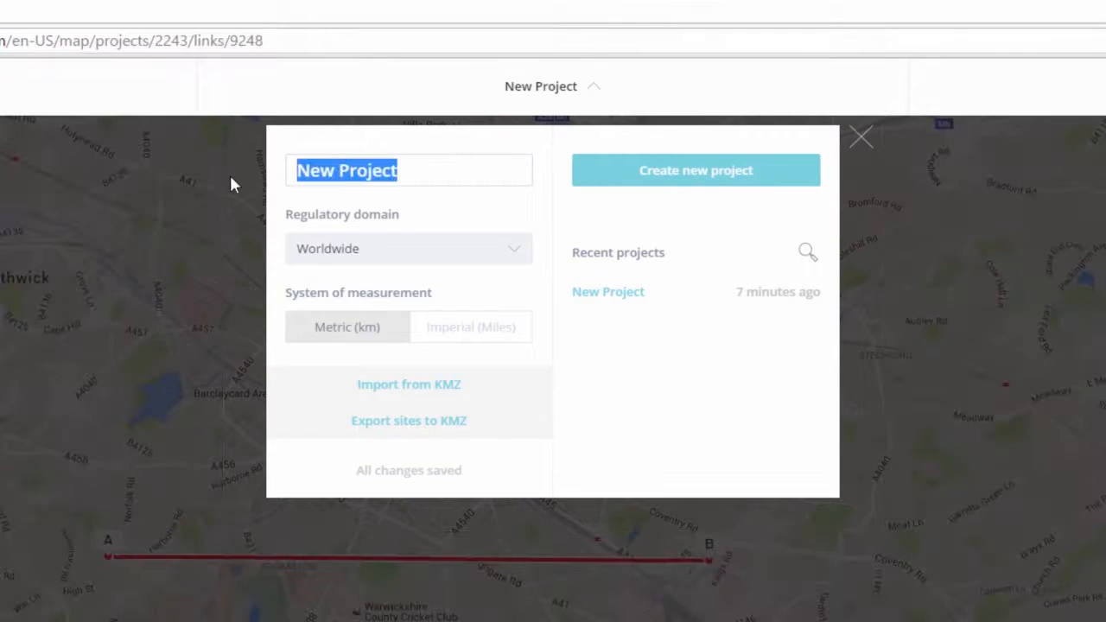
{"action": "type", "text": "Project "}
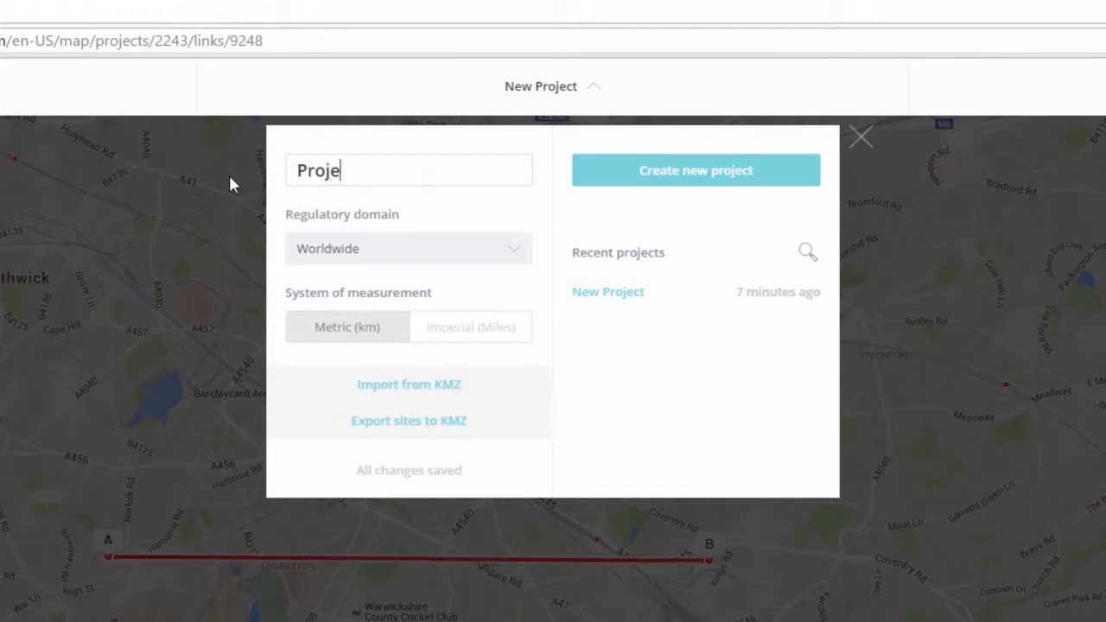
{"action": "type", "text": "1"}
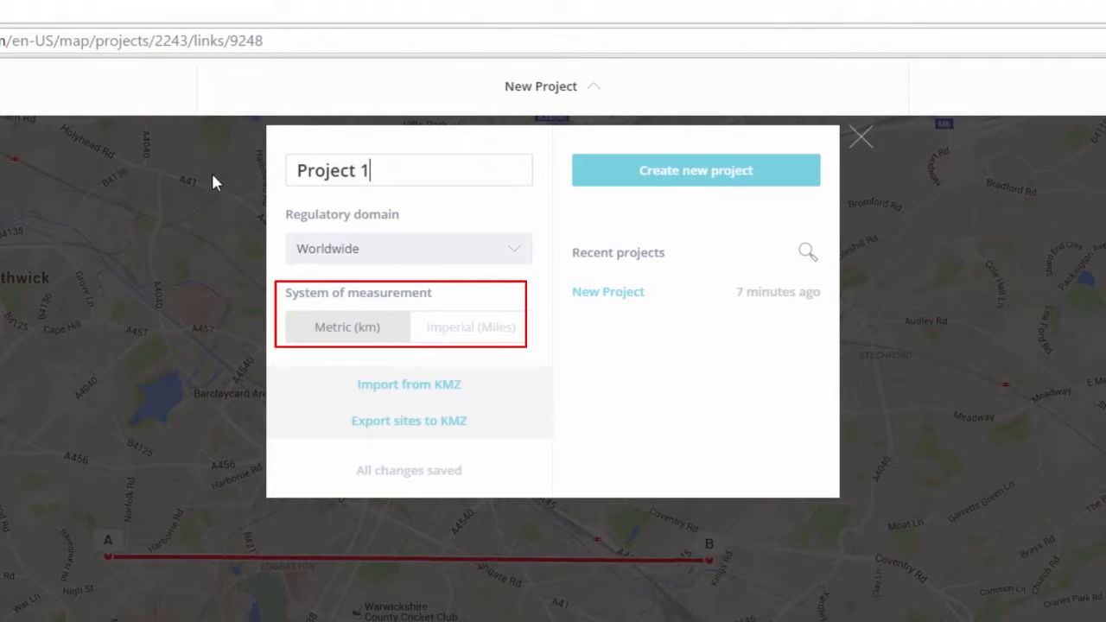
{"action": "left_click", "coordinate": [882, 199]}
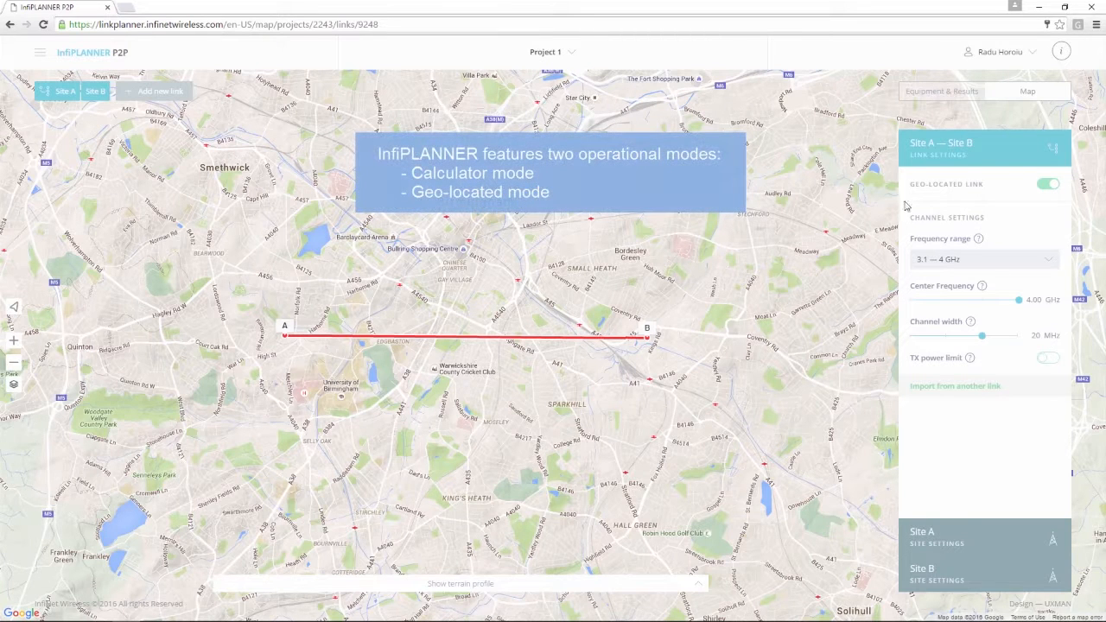
{"action": "left_click", "coordinate": [1047, 187]}
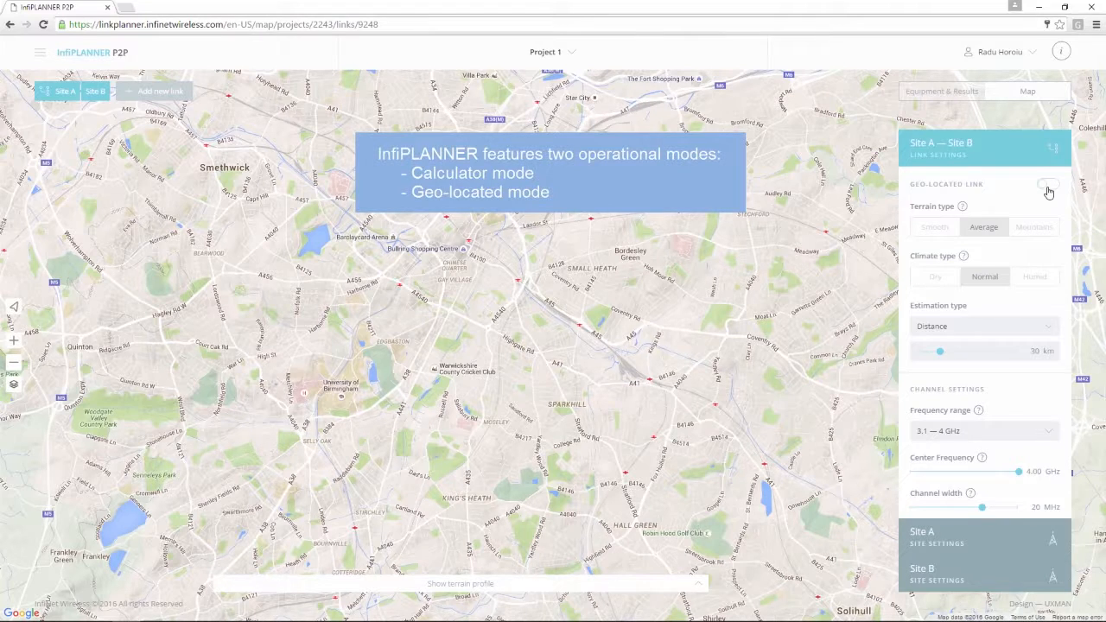
Step: Turn the A–B link's geo-location back on, then off again for calculator mode
{"action": "left_click", "coordinate": [1048, 188]}
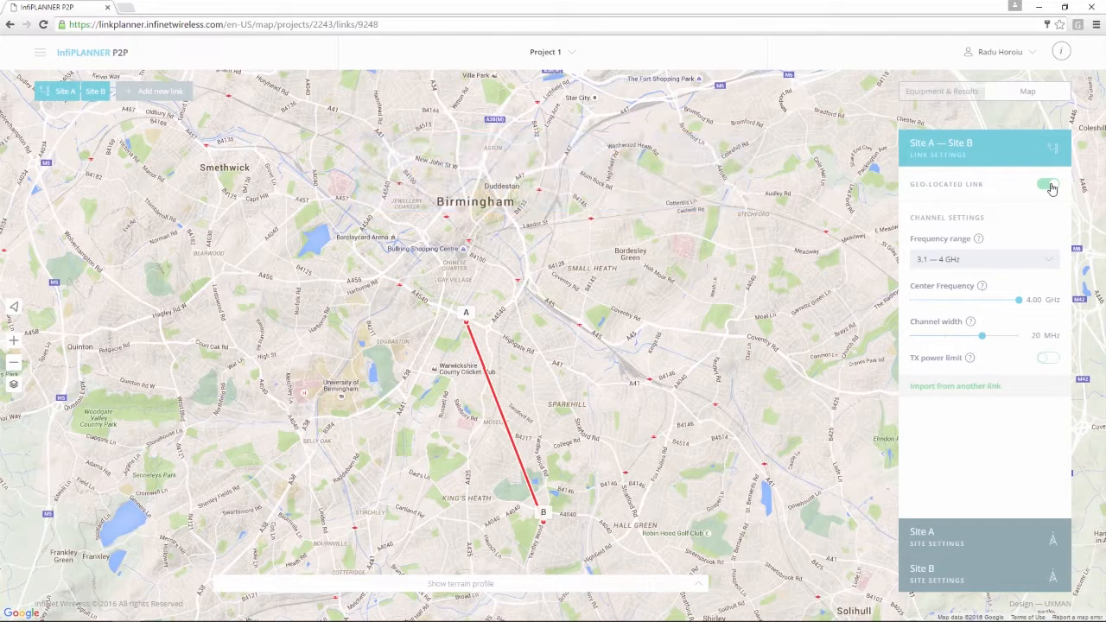
{"action": "left_click", "coordinate": [1049, 186]}
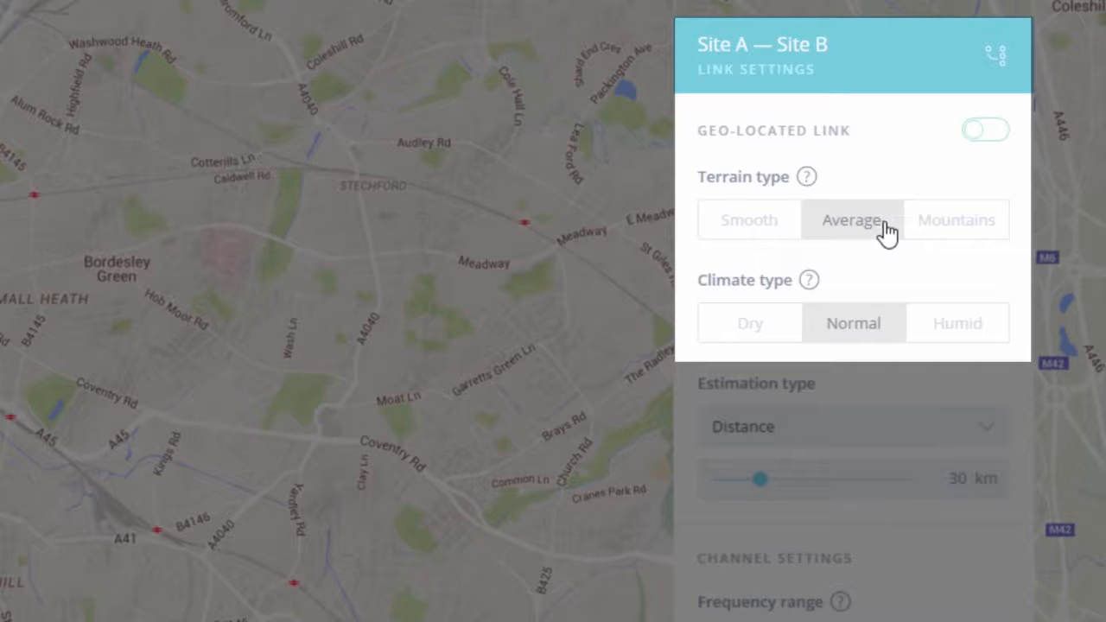
Step: Choose Humid climate and Distance estimation with a 30 km link distance
{"action": "left_click", "coordinate": [970, 331]}
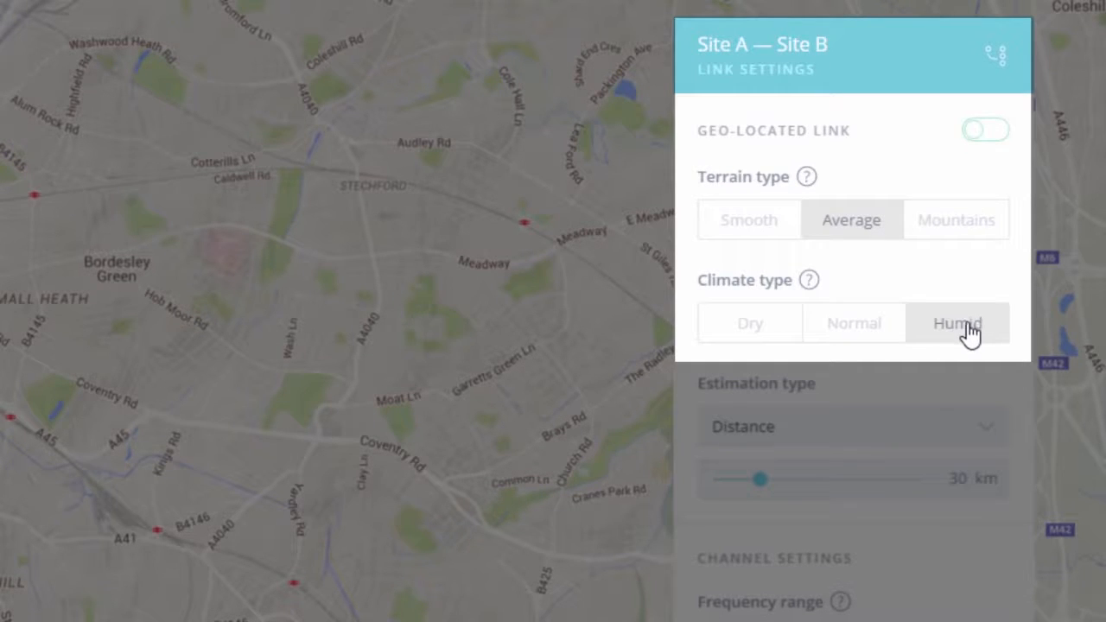
{"action": "left_click", "coordinate": [977, 439]}
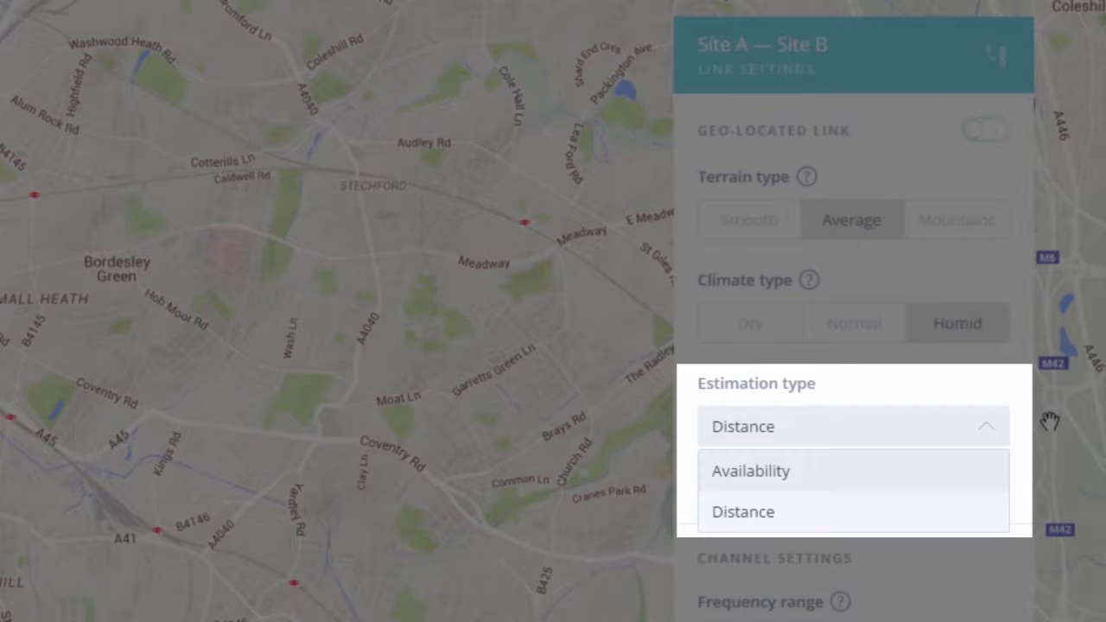
{"action": "left_click", "coordinate": [874, 519]}
{"action": "left_click_drag", "start_coordinate": [765, 482], "coordinate": [777, 484]}
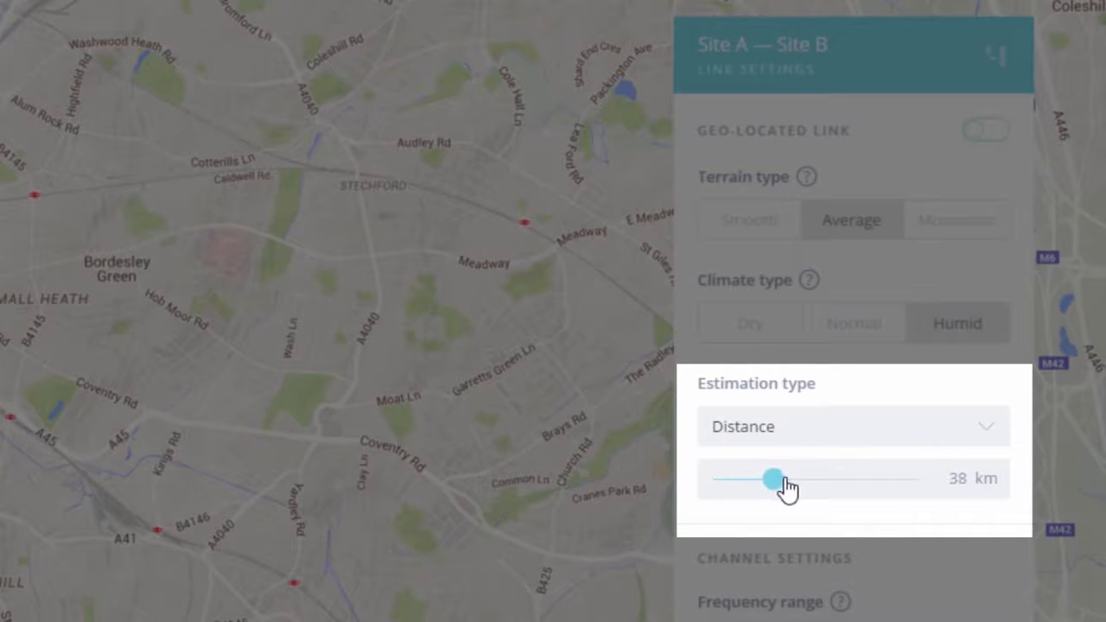
{"action": "double_click", "coordinate": [958, 480]}
{"action": "type", "text": "30"}
{"action": "key", "text": "Return"}
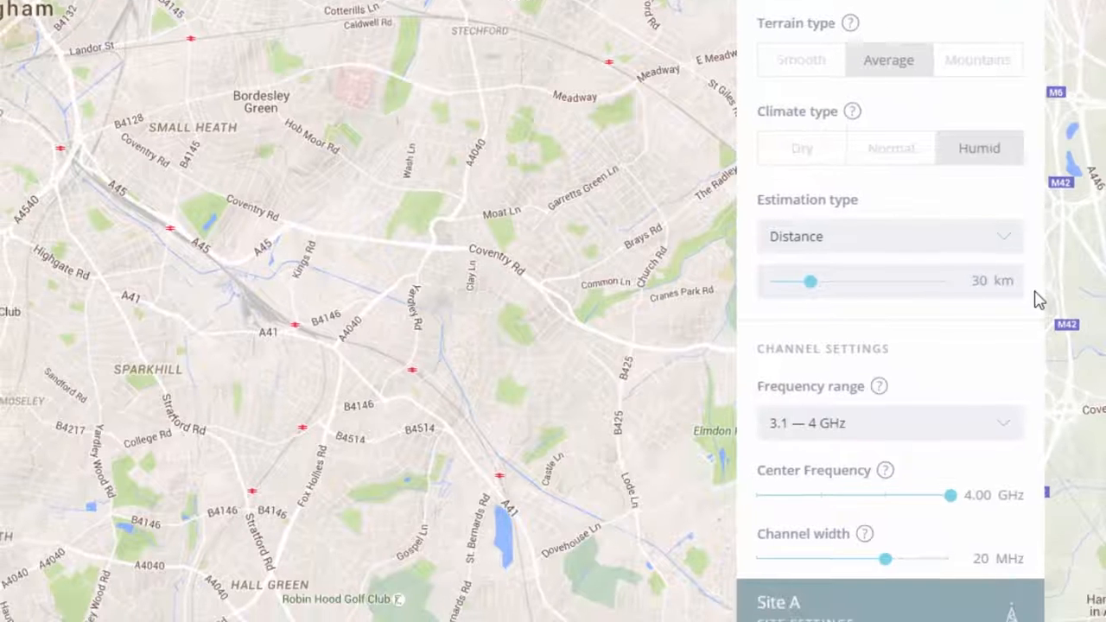
Step: Select the 4.9–6 GHz frequency range with a 5.25 GHz centre frequency
{"action": "scroll", "coordinate": [1040, 300], "scroll_direction": "down", "scroll_amount": 4}
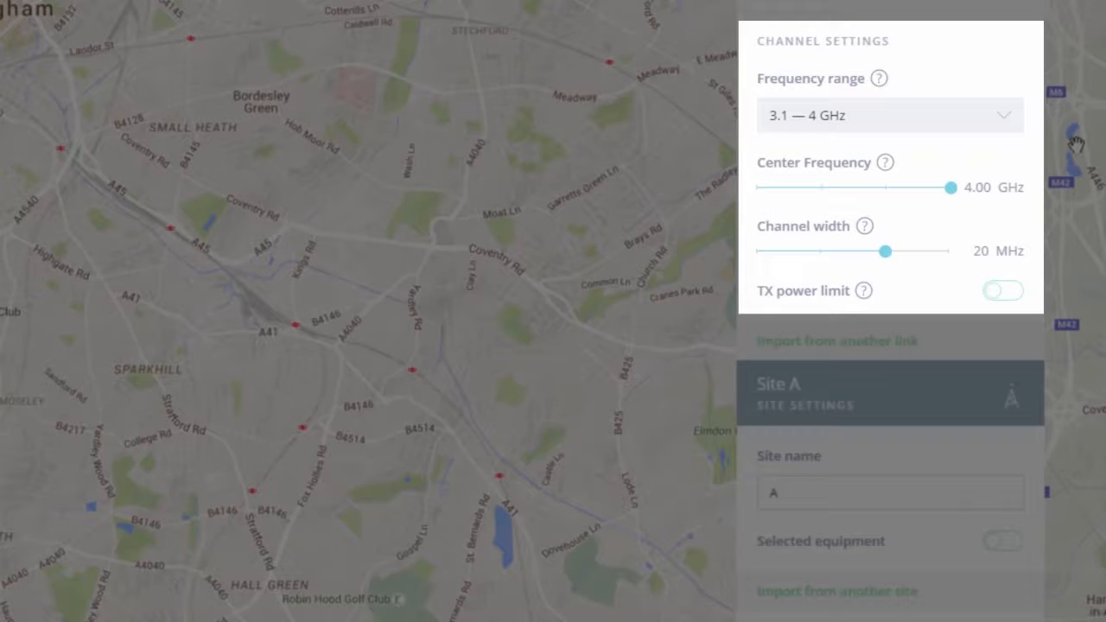
{"action": "left_click", "coordinate": [1004, 130]}
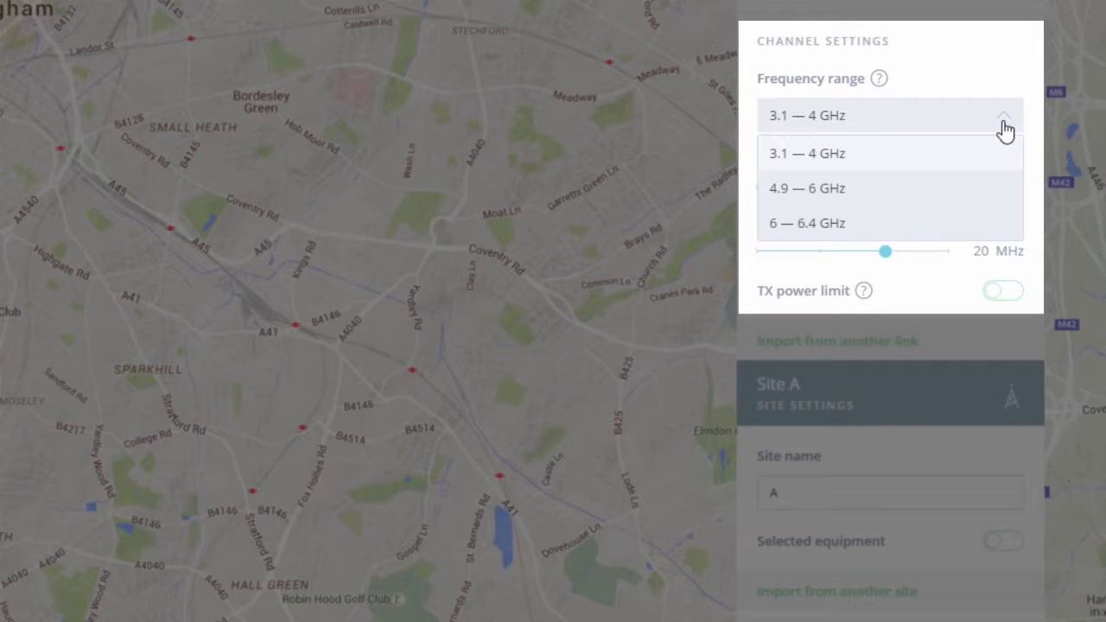
{"action": "left_click", "coordinate": [913, 191]}
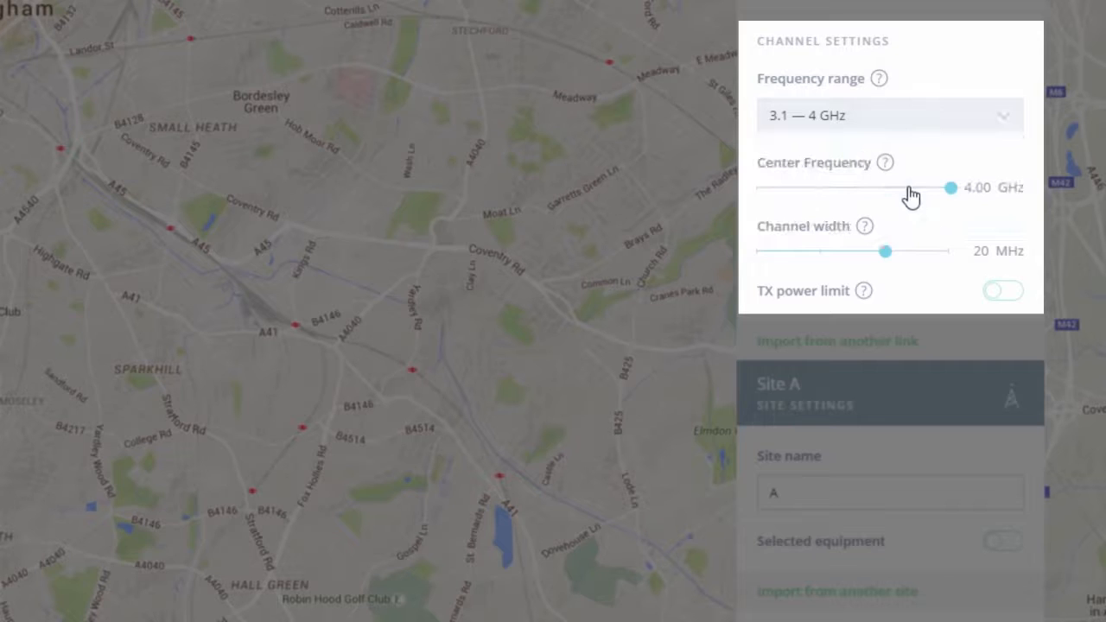
{"action": "double_click", "coordinate": [978, 183]}
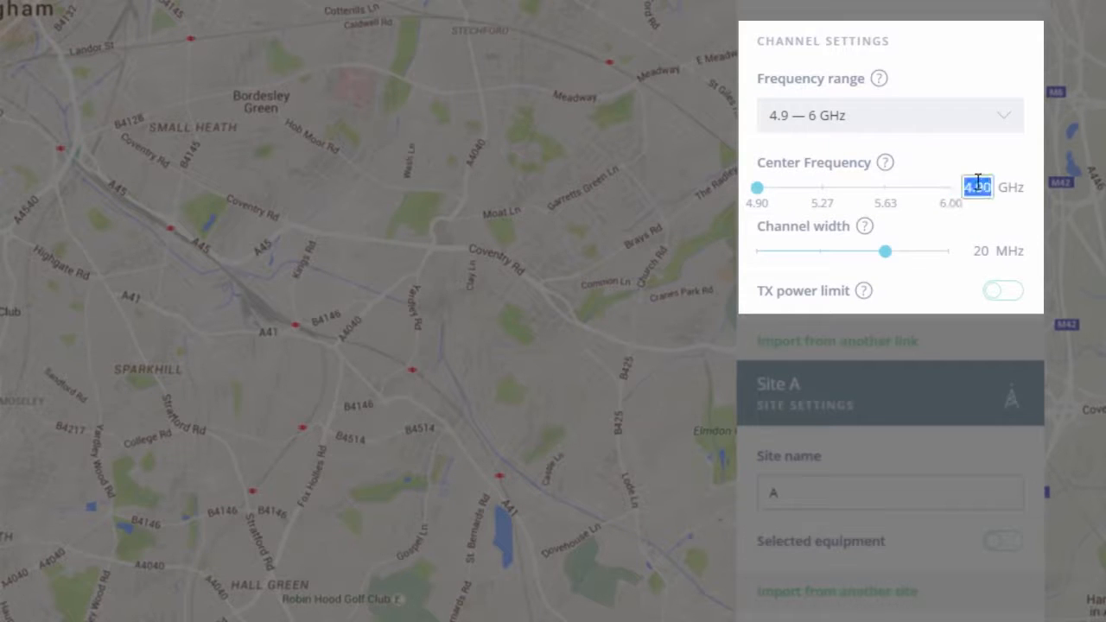
{"action": "type", "text": "5.25"}
{"action": "key", "text": "Return"}
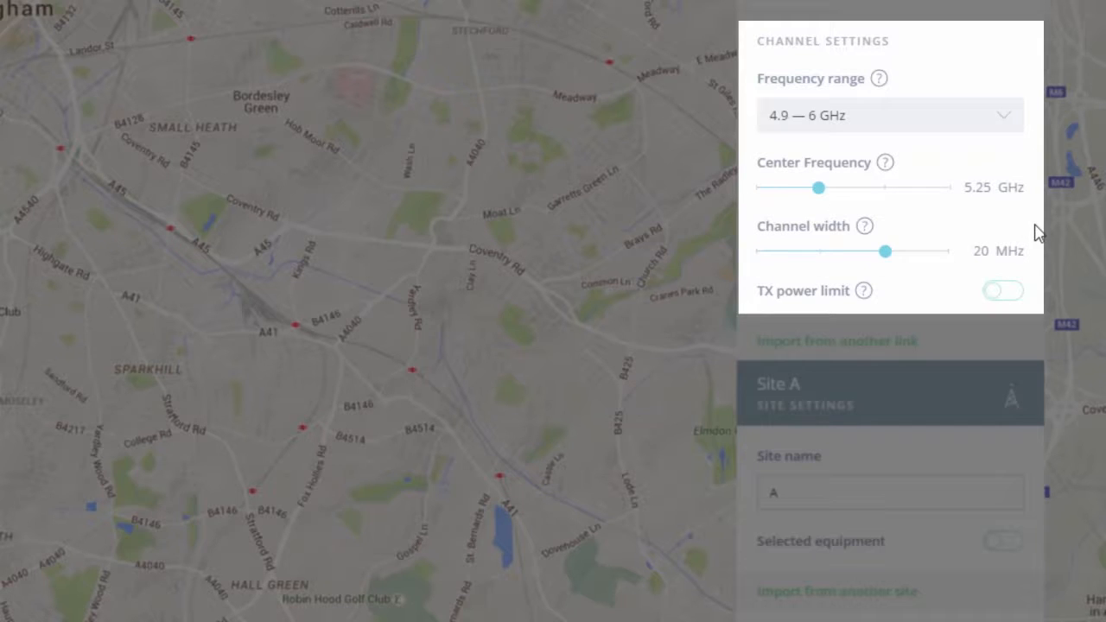
Step: Widen the channel to 40 MHz and limit TX power to 25 dBm
{"action": "left_click_drag", "start_coordinate": [887, 252], "coordinate": [934, 261]}
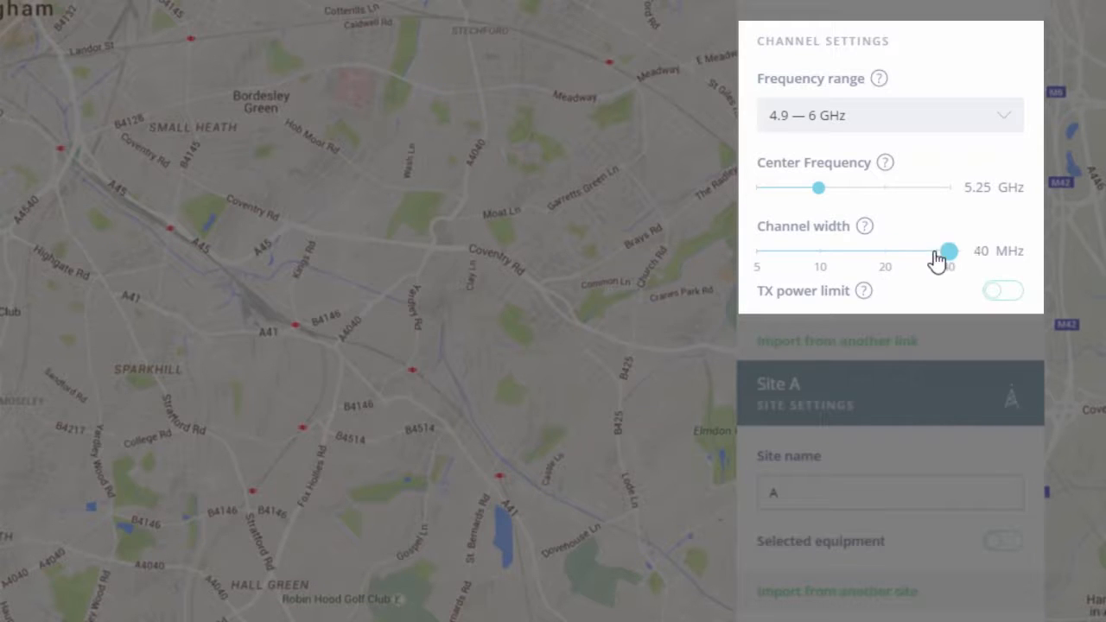
{"action": "left_click", "coordinate": [1006, 294]}
{"action": "left_click_drag", "start_coordinate": [920, 334], "coordinate": [931, 334]}
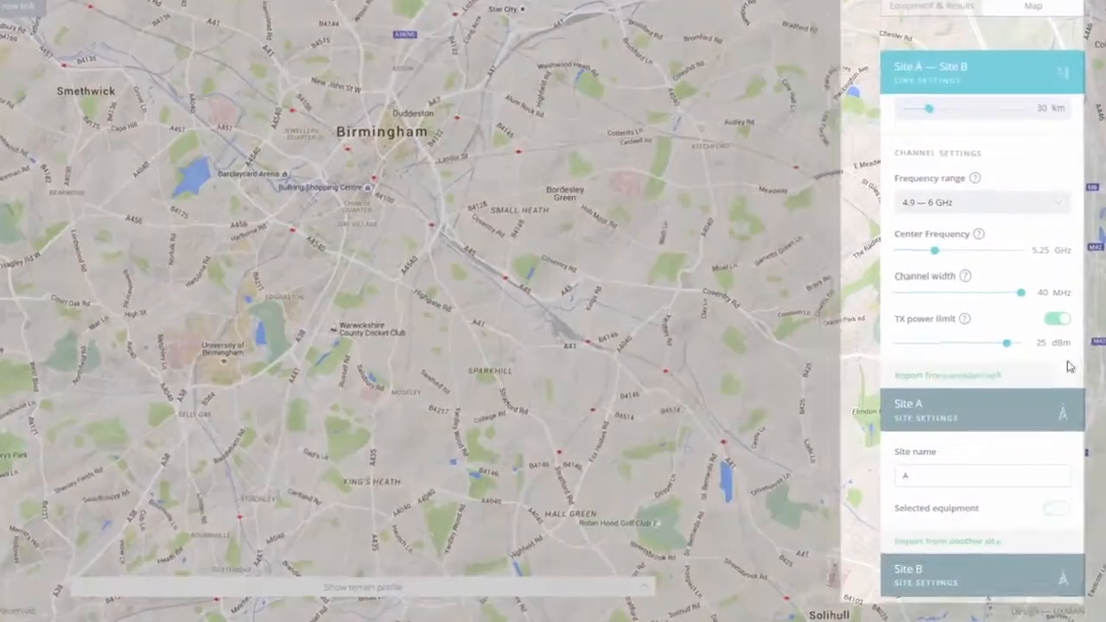
Step: Enable equipment selection for Site A, leaving device model, antenna and RF cable unchosen
{"action": "left_click", "coordinate": [1015, 437]}
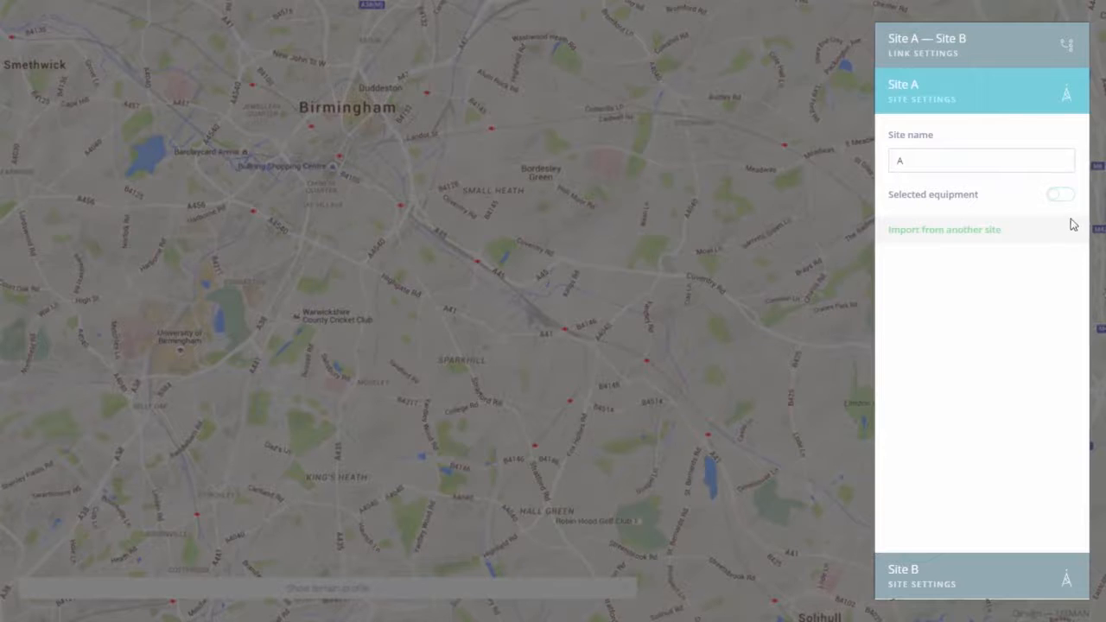
{"action": "left_click", "coordinate": [1062, 197]}
{"action": "left_click", "coordinate": [981, 268]}
{"action": "left_click", "coordinate": [982, 268]}
{"action": "left_click", "coordinate": [980, 325]}
{"action": "left_click", "coordinate": [980, 327]}
{"action": "left_click", "coordinate": [982, 381]}
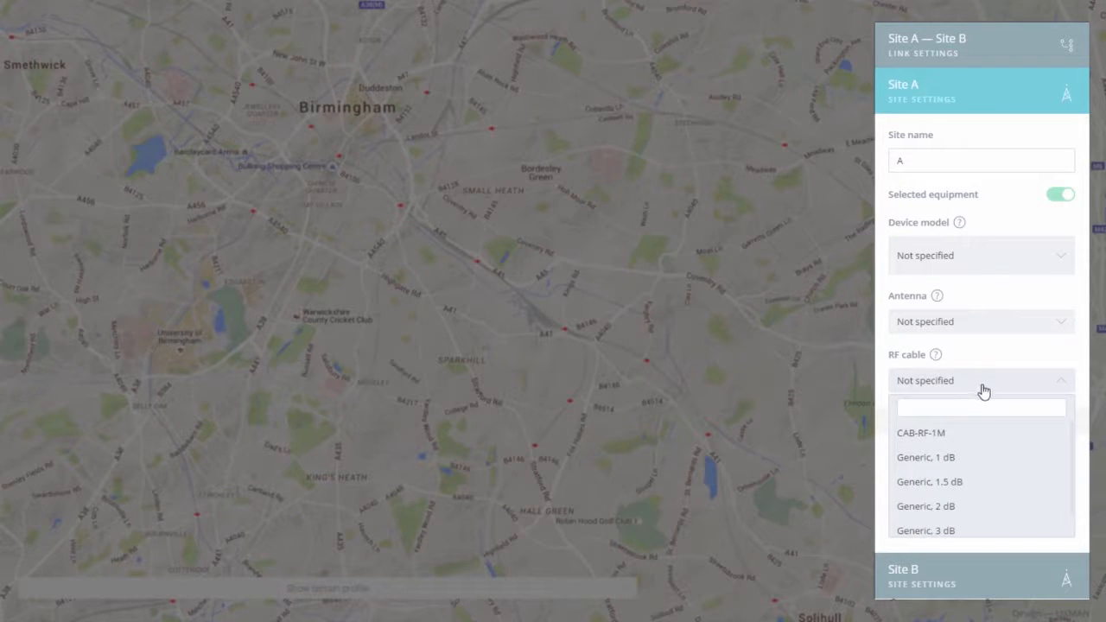
{"action": "left_click", "coordinate": [984, 389]}
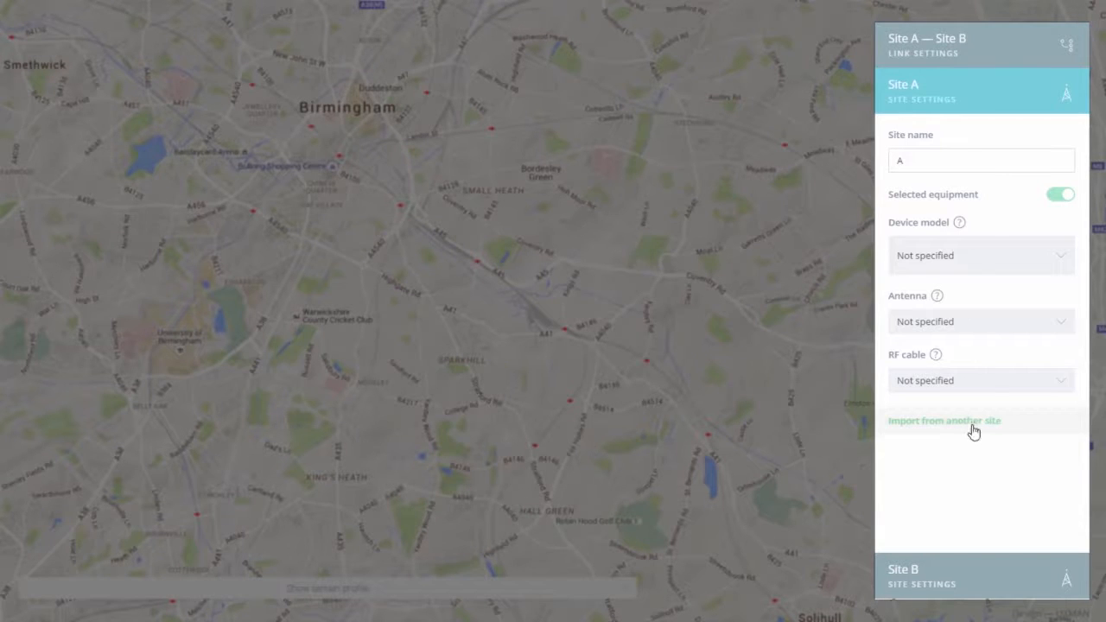
Step: Enable equipment selection for Site B, leaving its device model 'Not specified'
{"action": "left_click", "coordinate": [982, 580]}
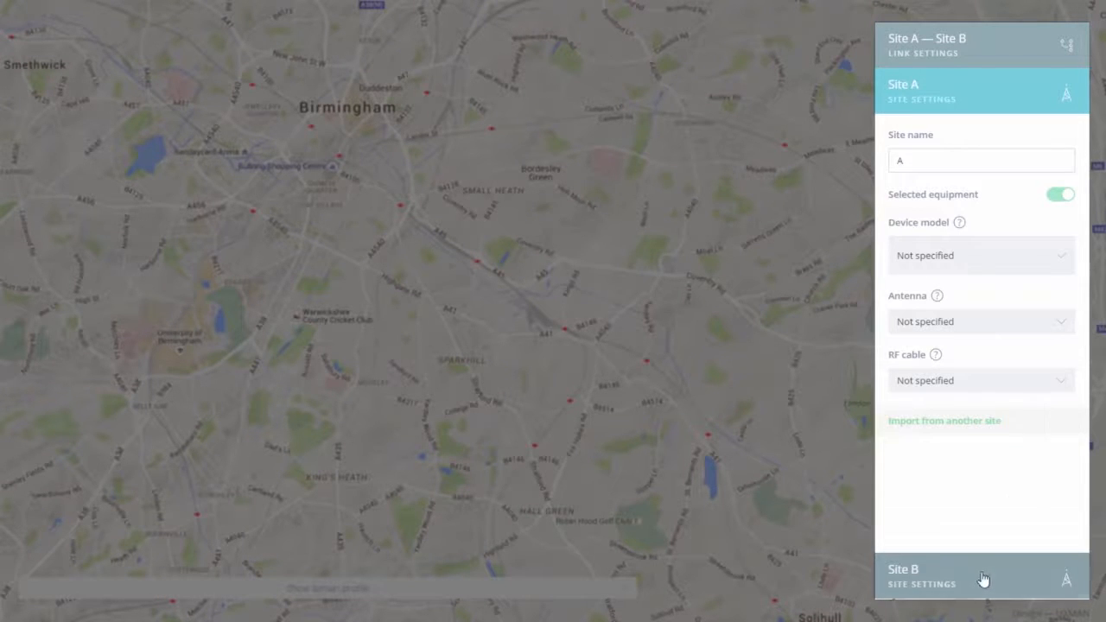
{"action": "left_click", "coordinate": [1056, 244]}
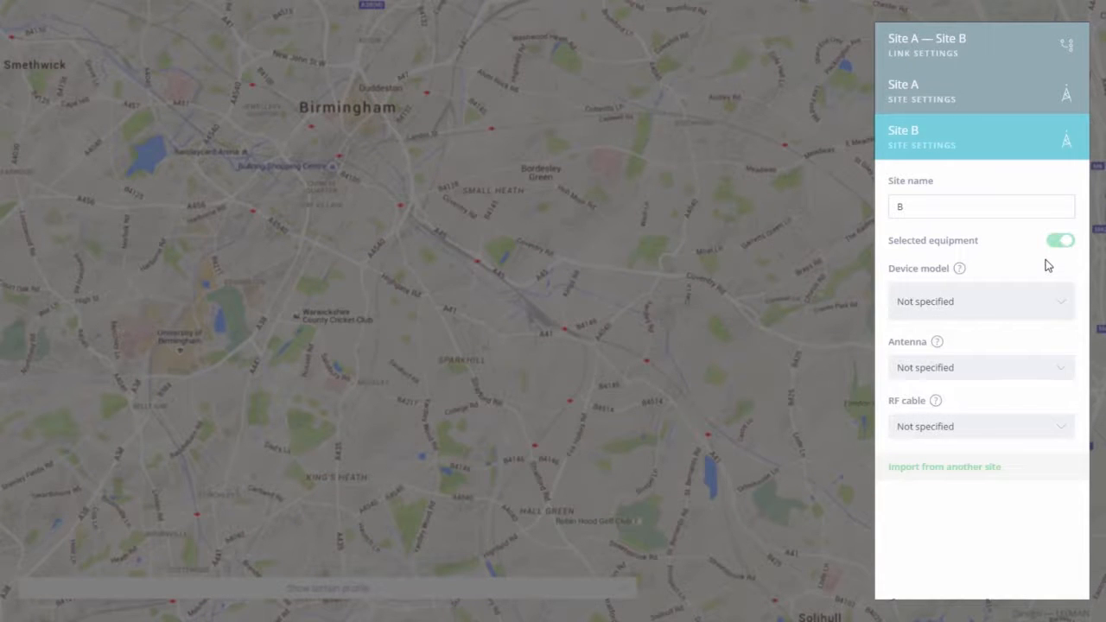
{"action": "left_click", "coordinate": [983, 306]}
{"action": "left_click", "coordinate": [996, 309]}
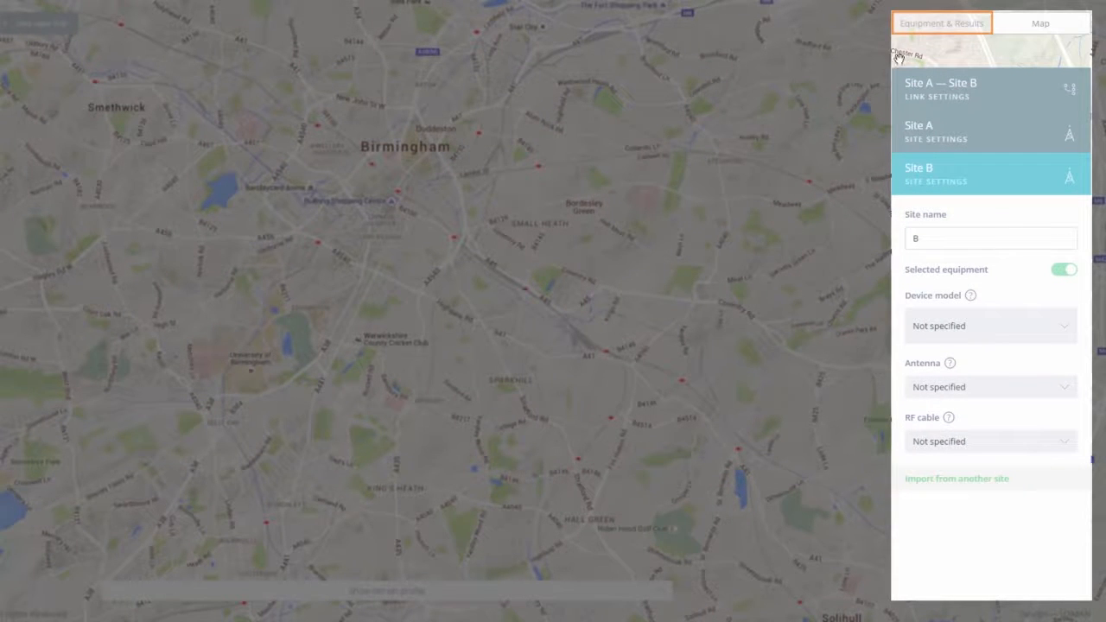
Step: Fit both sites with InfiLINK XG Xm/5.500.2x500.2x28 and show the Estimation Summary (99.99630%, 440 Mbps)
{"action": "left_click", "coordinate": [926, 32]}
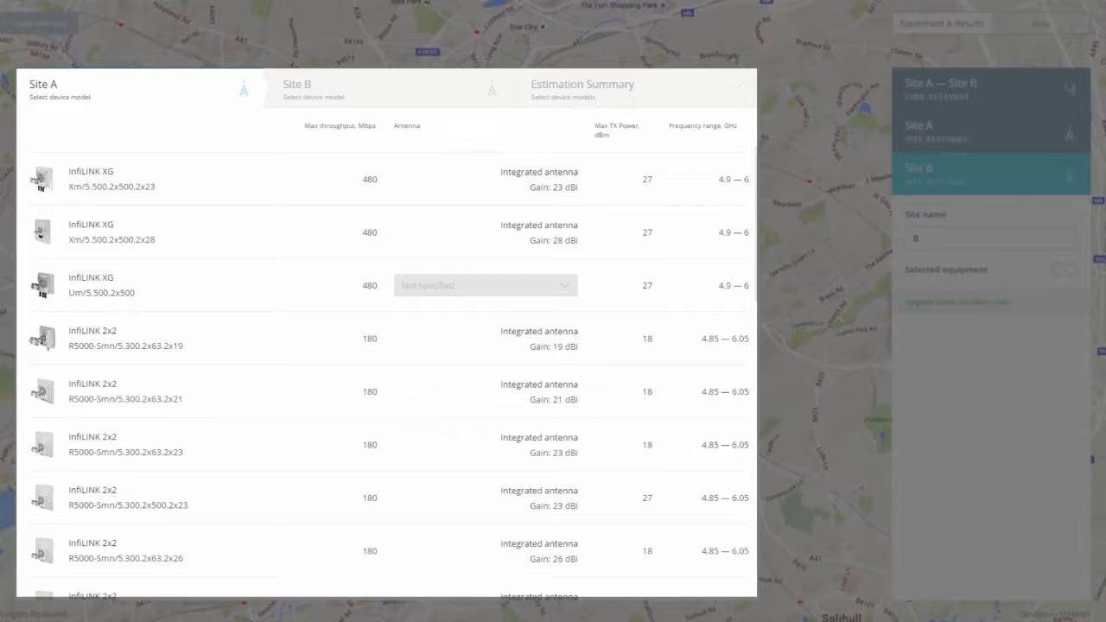
{"action": "left_click", "coordinate": [193, 228]}
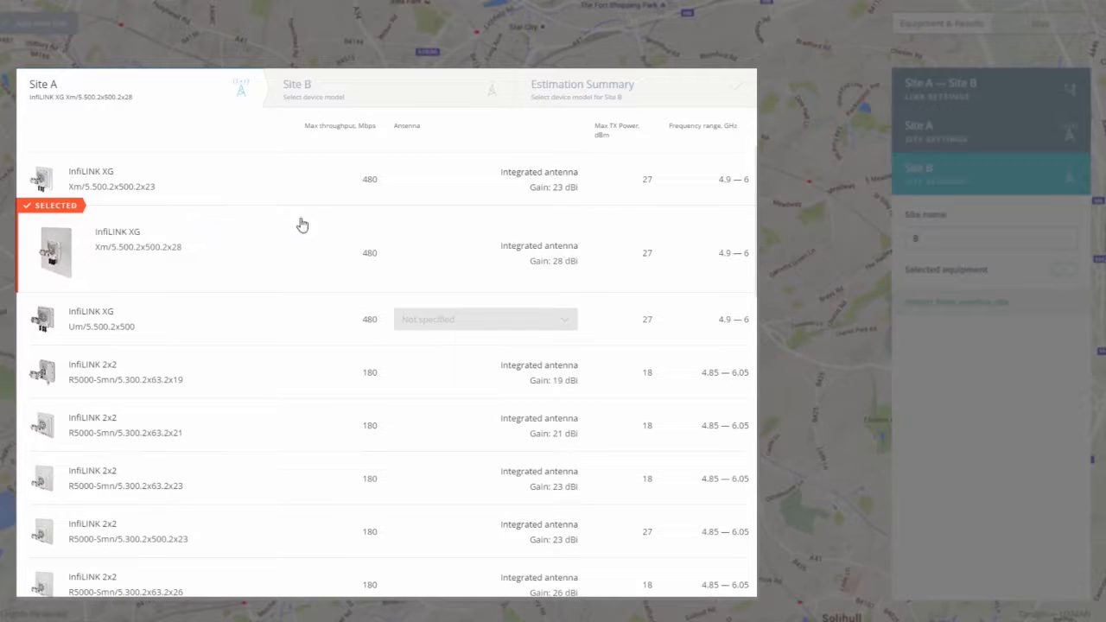
{"action": "left_click", "coordinate": [365, 100]}
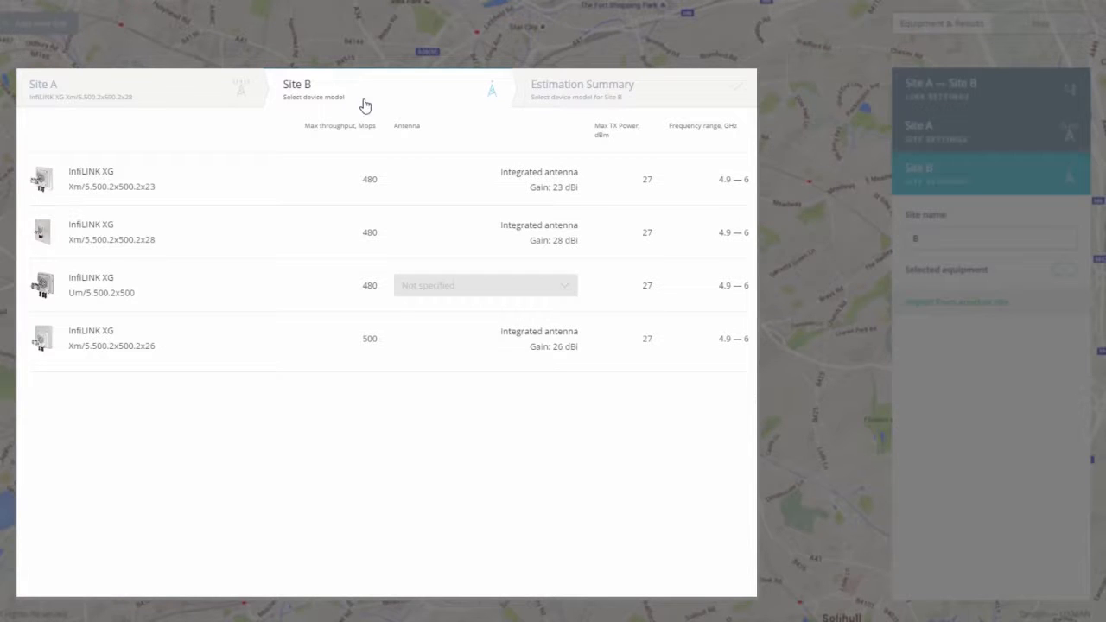
{"action": "left_click", "coordinate": [361, 238]}
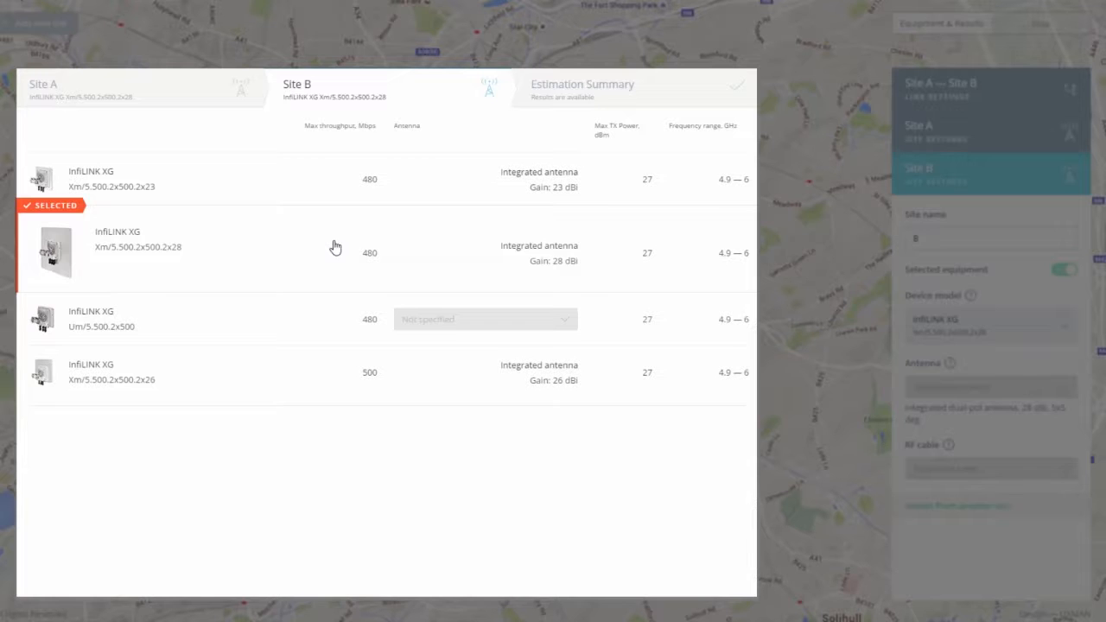
{"action": "left_click", "coordinate": [618, 98]}
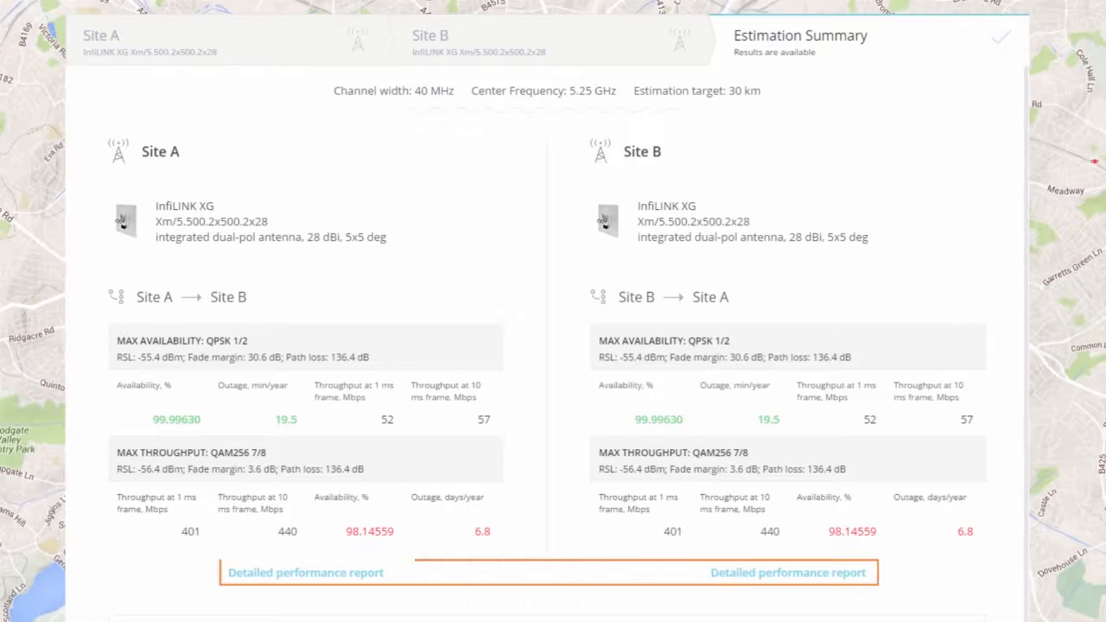
{"action": "left_click", "coordinate": [848, 575]}
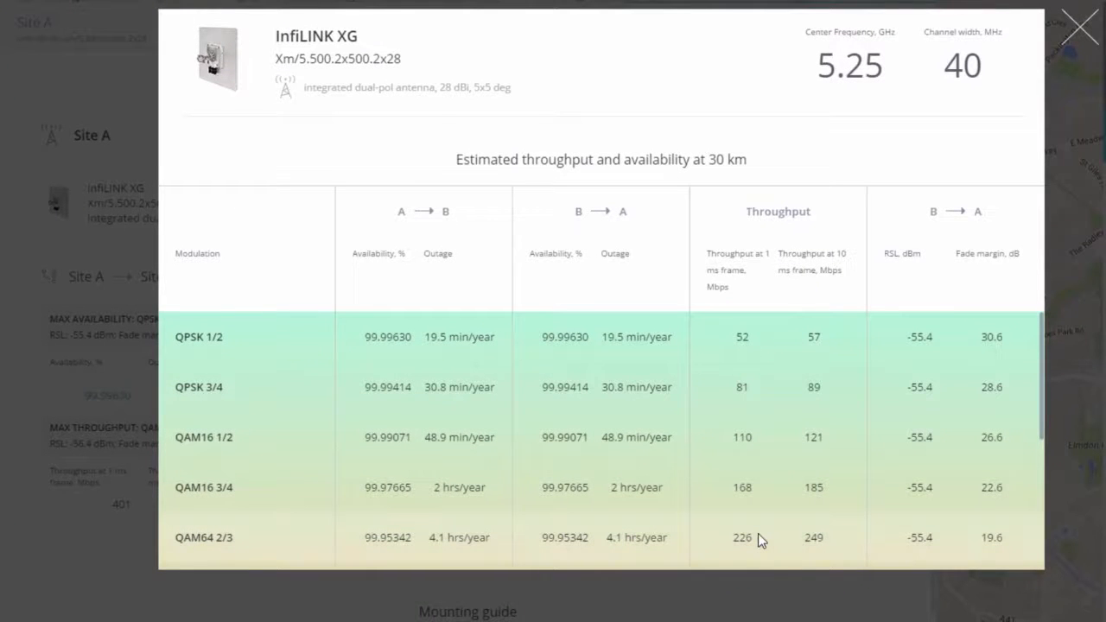
{"action": "scroll", "coordinate": [1041, 405], "scroll_direction": "down", "scroll_amount": 3}
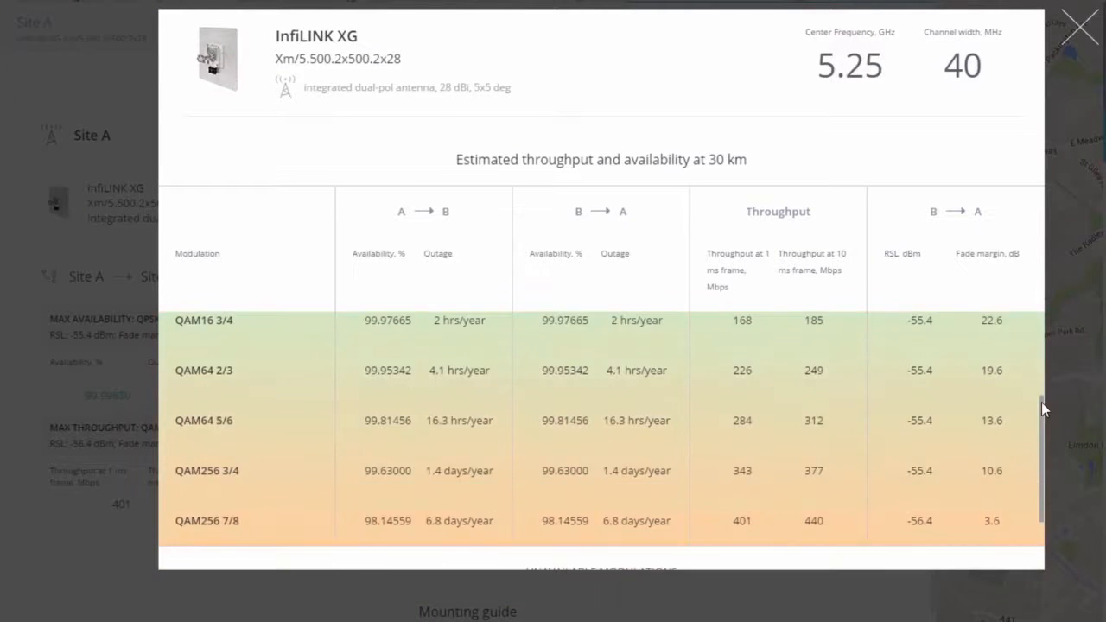
{"action": "scroll", "coordinate": [1042, 402], "scroll_direction": "down", "scroll_amount": 1}
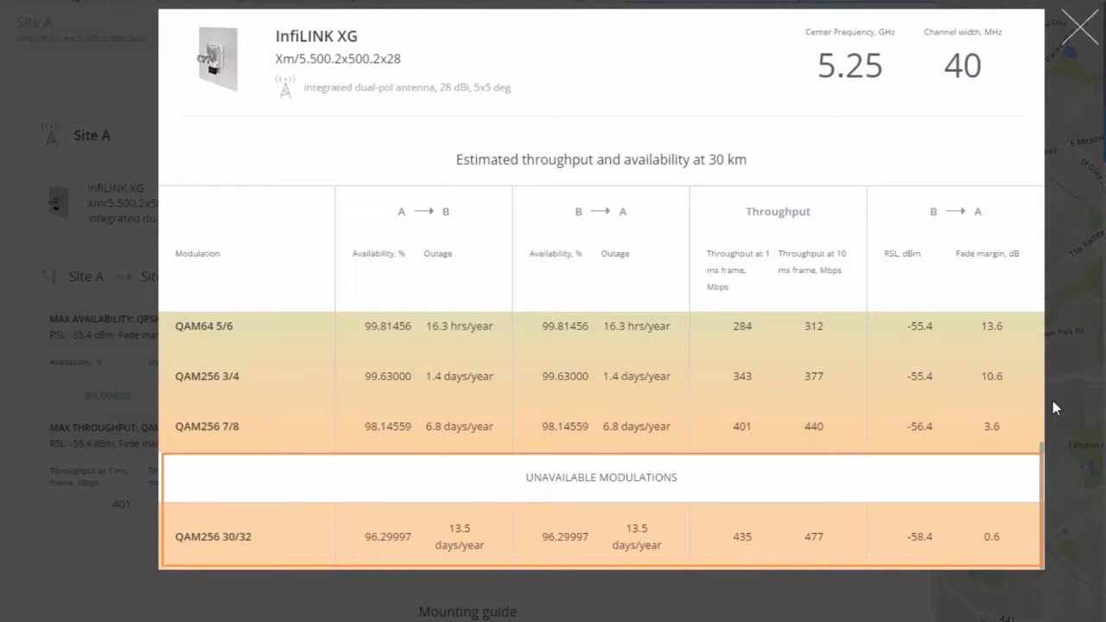
{"action": "left_click", "coordinate": [1080, 41]}
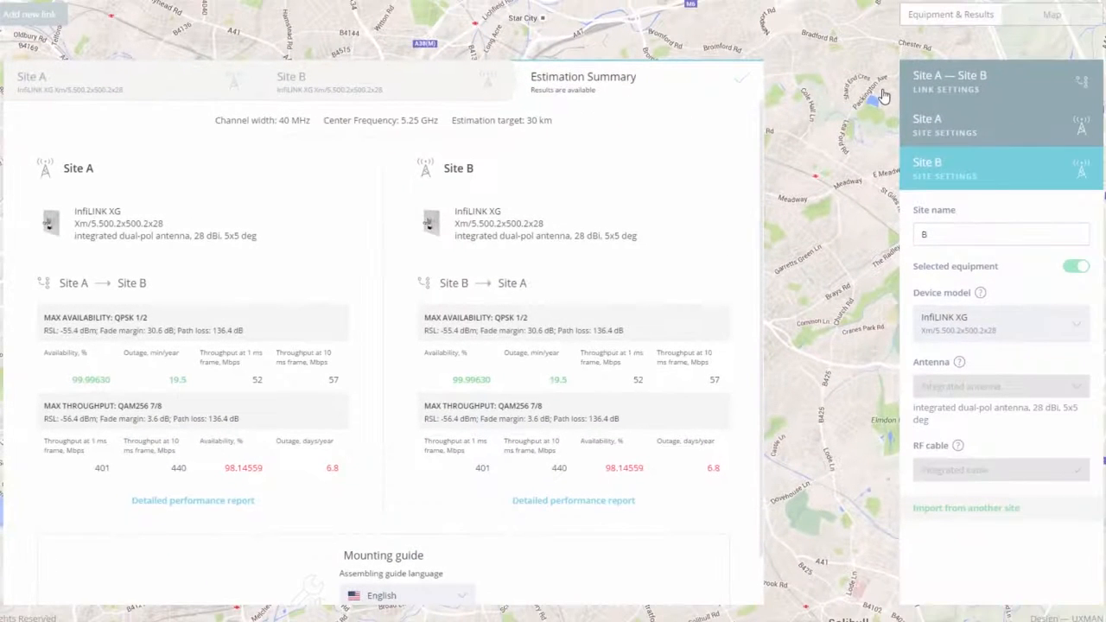
Step: Expand Site A's header and then the Site A — Site B link settings panel
{"action": "left_click", "coordinate": [918, 87]}
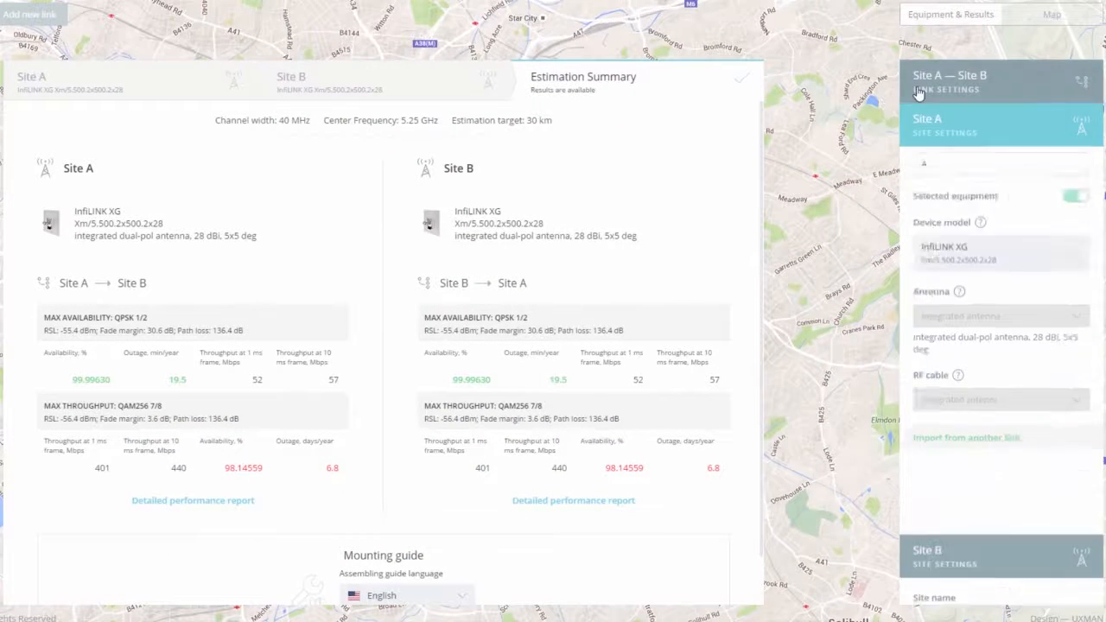
{"action": "left_click", "coordinate": [963, 322]}
{"action": "left_click_drag", "start_coordinate": [963, 326], "coordinate": [953, 325]}
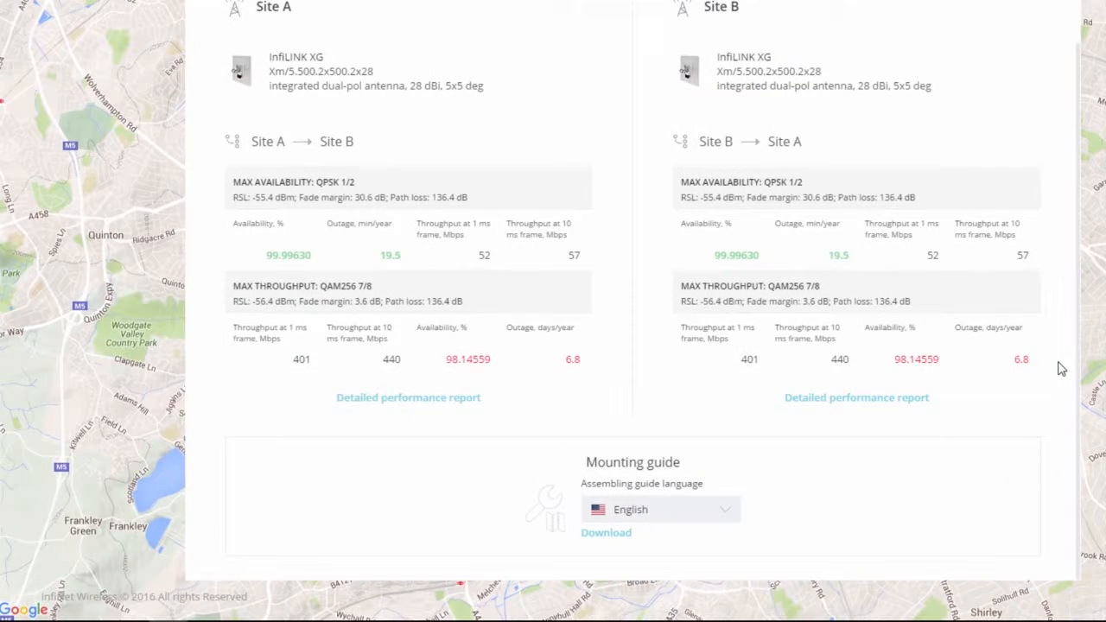
Step: Download 'Site A — Site B.pdf' mounting guide and scroll through its pages
{"action": "left_click", "coordinate": [616, 531]}
{"action": "left_click", "coordinate": [118, 604]}
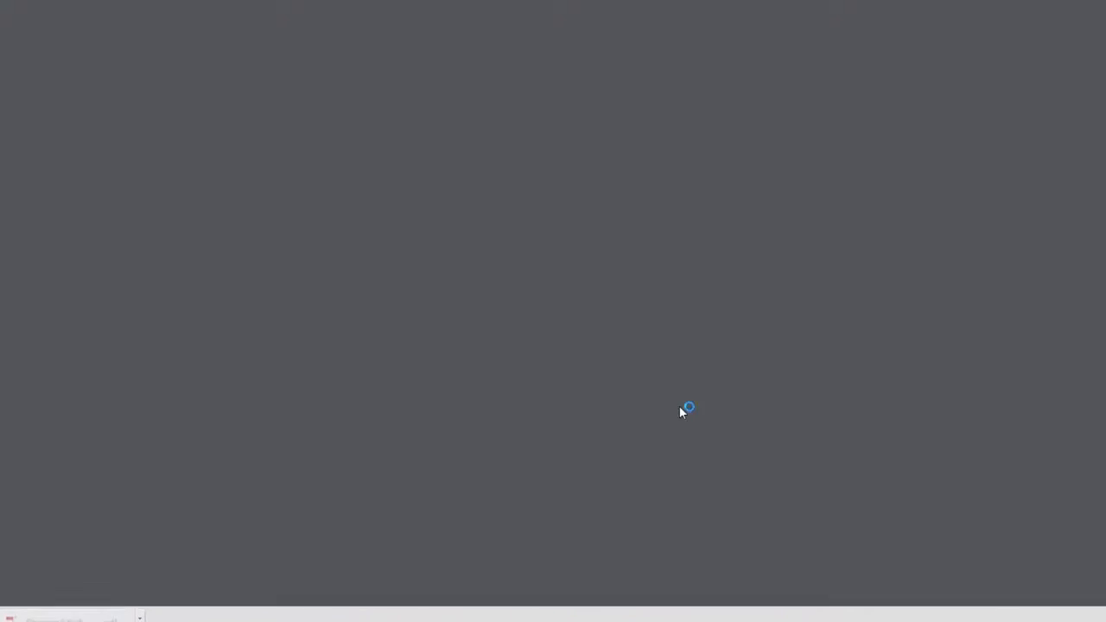
{"action": "scroll", "coordinate": [870, 360], "scroll_direction": "down", "scroll_amount": 8}
{"action": "scroll", "coordinate": [985, 329], "scroll_direction": "down", "scroll_amount": 9}
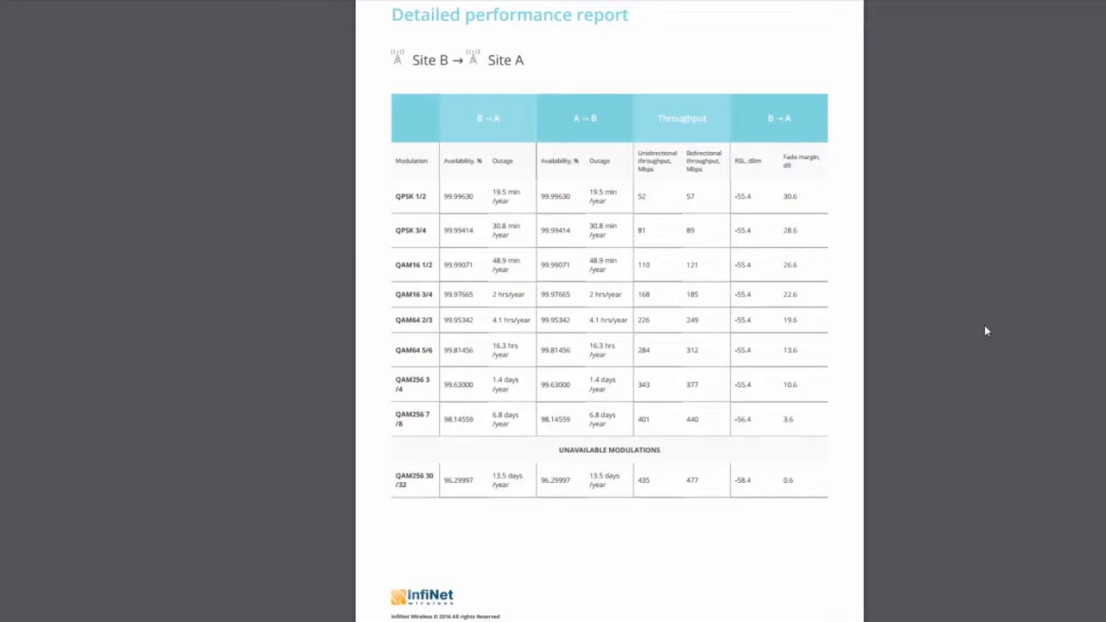
{"action": "scroll", "coordinate": [986, 328], "scroll_direction": "down", "scroll_amount": 9}
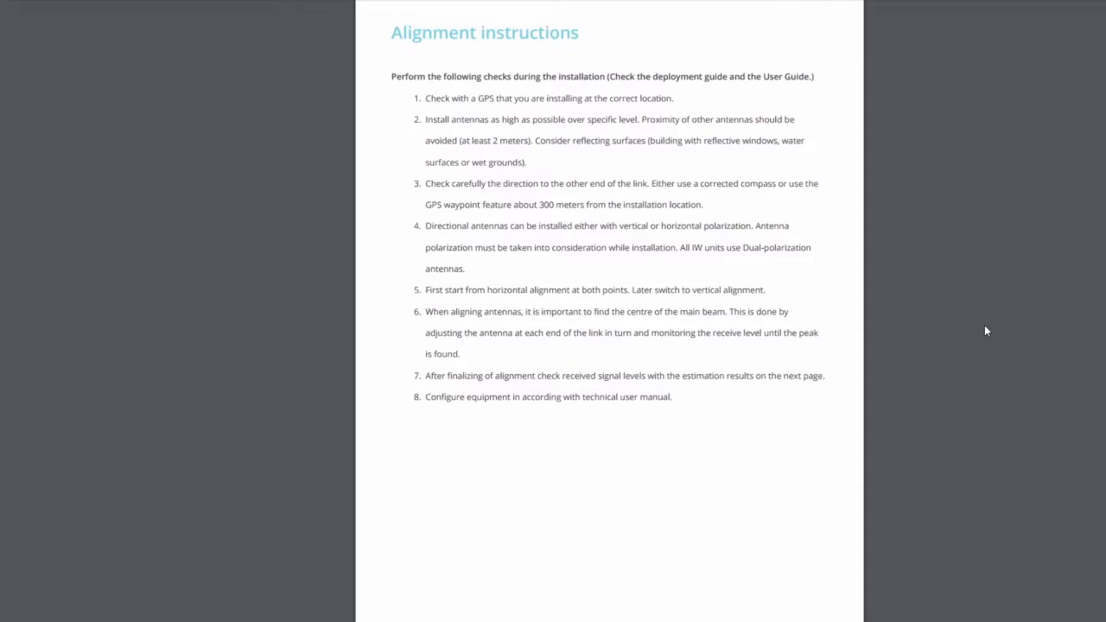
{"action": "scroll", "coordinate": [986, 331], "scroll_direction": "down", "scroll_amount": 9}
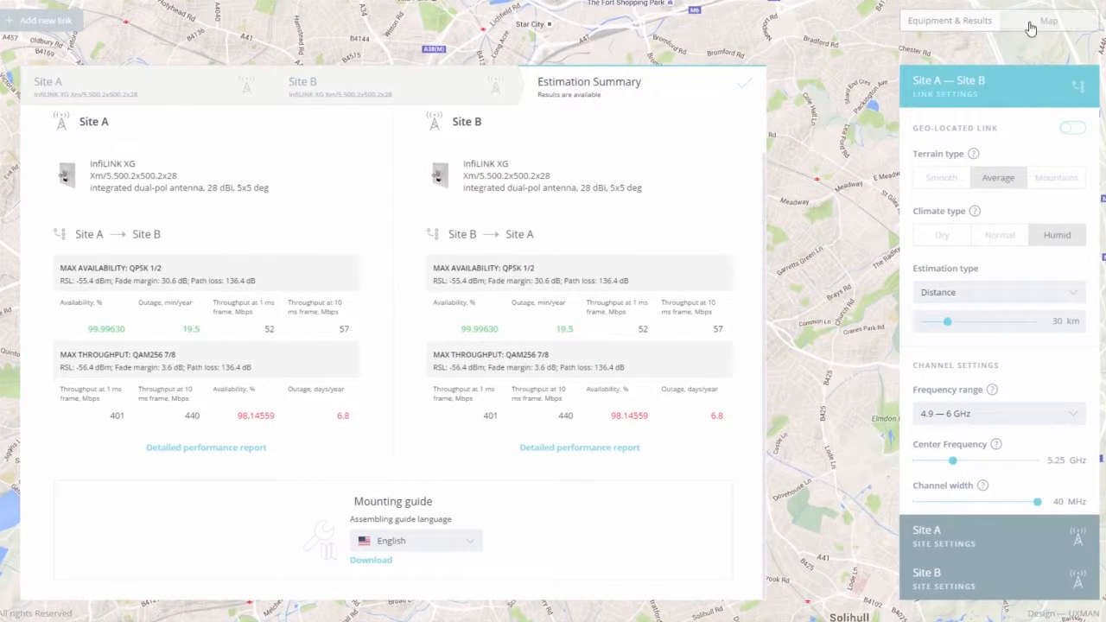
Step: Back on the map, change the estimation type to Availability with a 99.99900% target
{"action": "left_click", "coordinate": [1034, 27]}
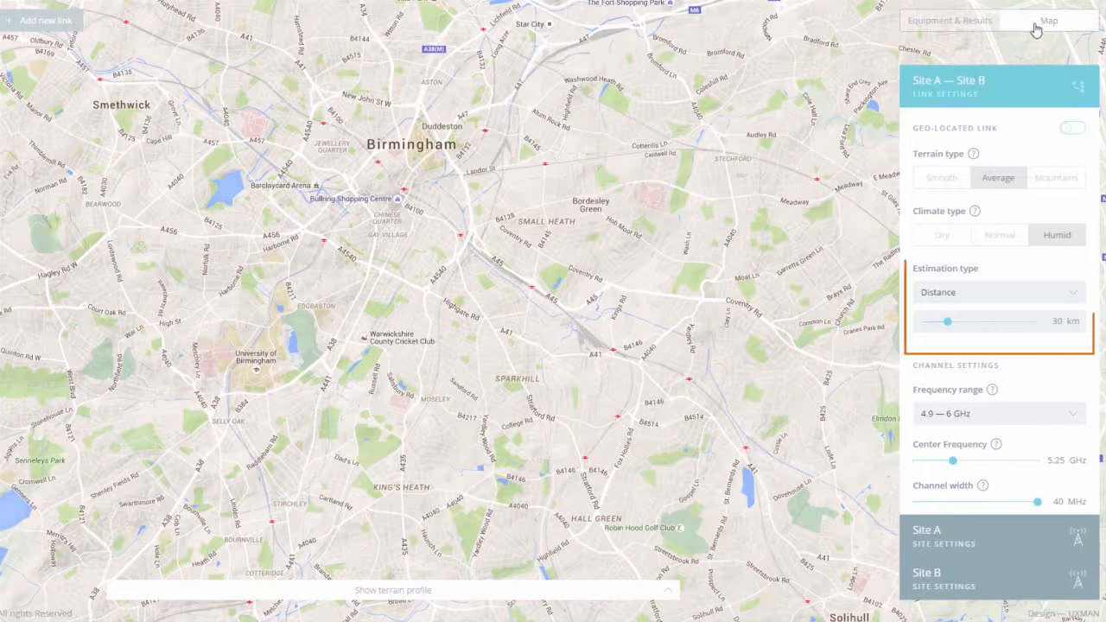
{"action": "left_click", "coordinate": [1076, 298]}
{"action": "left_click", "coordinate": [1075, 318]}
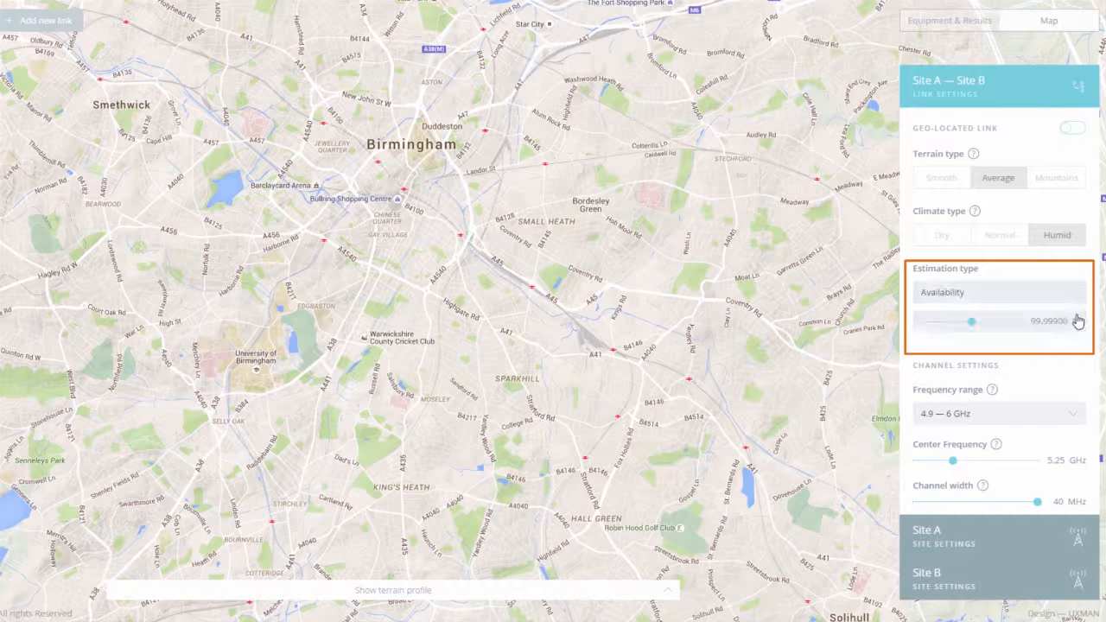
{"action": "left_click_drag", "start_coordinate": [1020, 324], "coordinate": [985, 328]}
{"action": "left_click", "coordinate": [939, 21]}
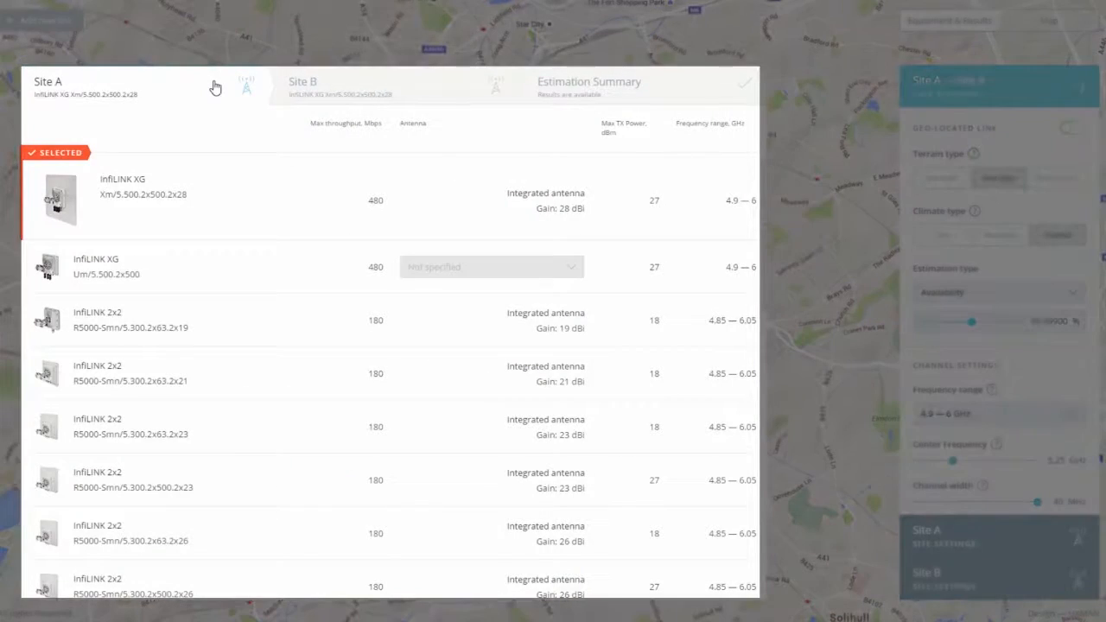
{"action": "left_click", "coordinate": [336, 84]}
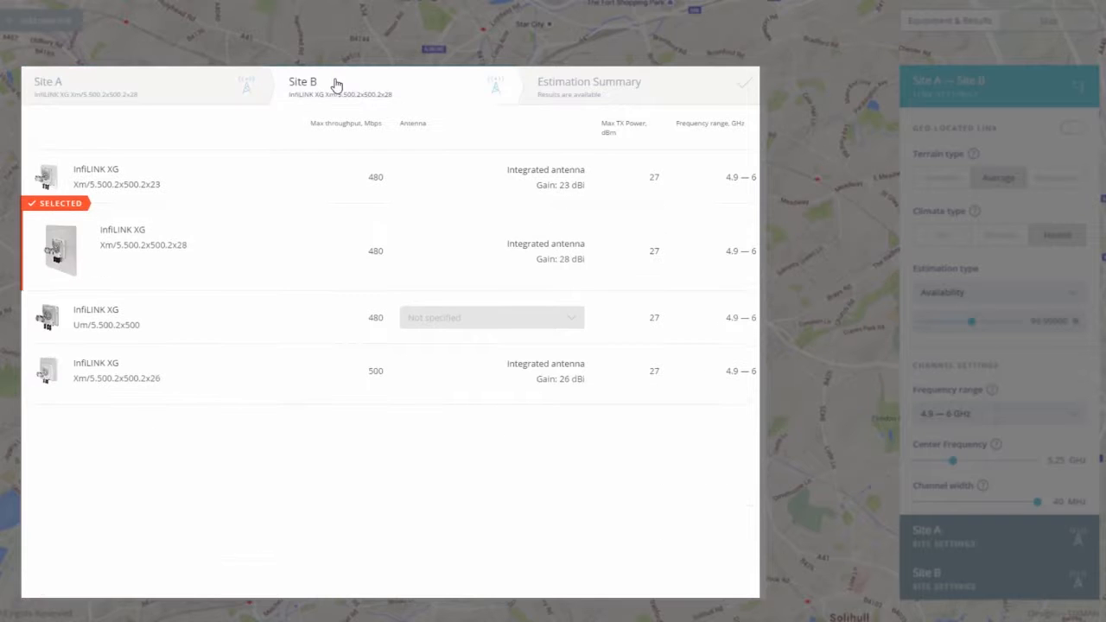
{"action": "left_click", "coordinate": [593, 86]}
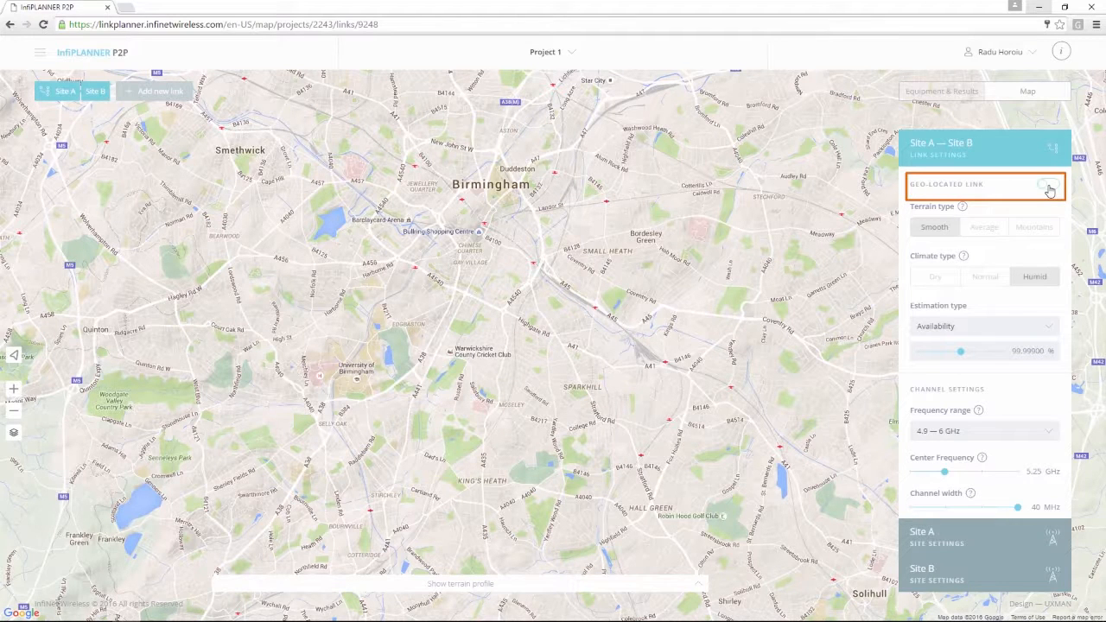
Step: Turn the Site A–Site B link back to geo-located so it's drawn over Birmingham
{"action": "left_click", "coordinate": [1048, 188]}
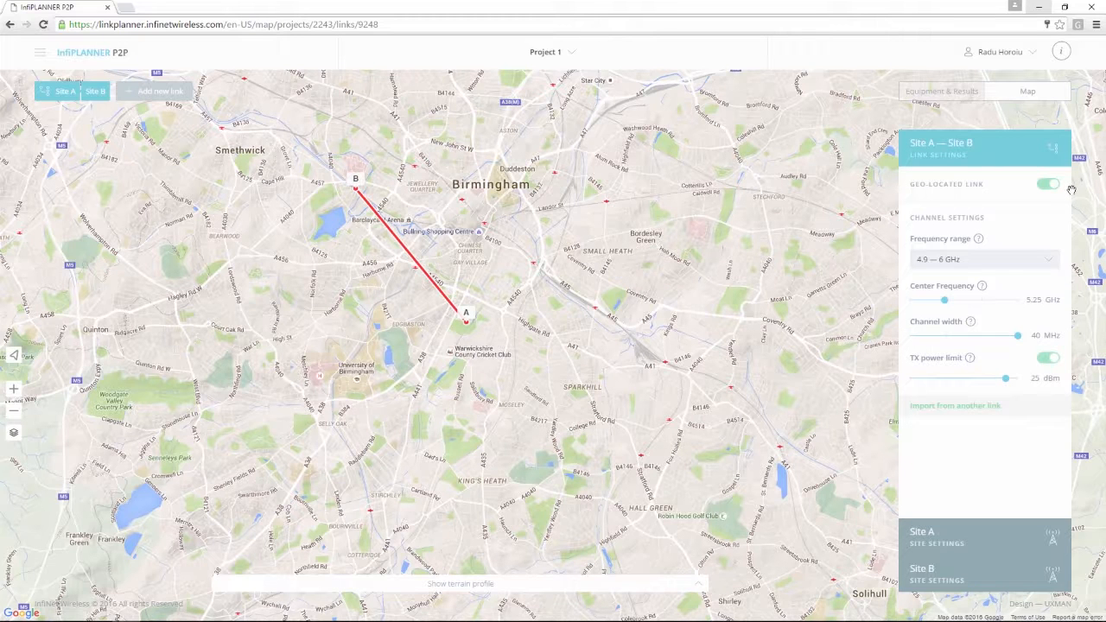
Step: Check Site A's coordinates field, then start placing Site B directly on the map
{"action": "left_click", "coordinate": [984, 537]}
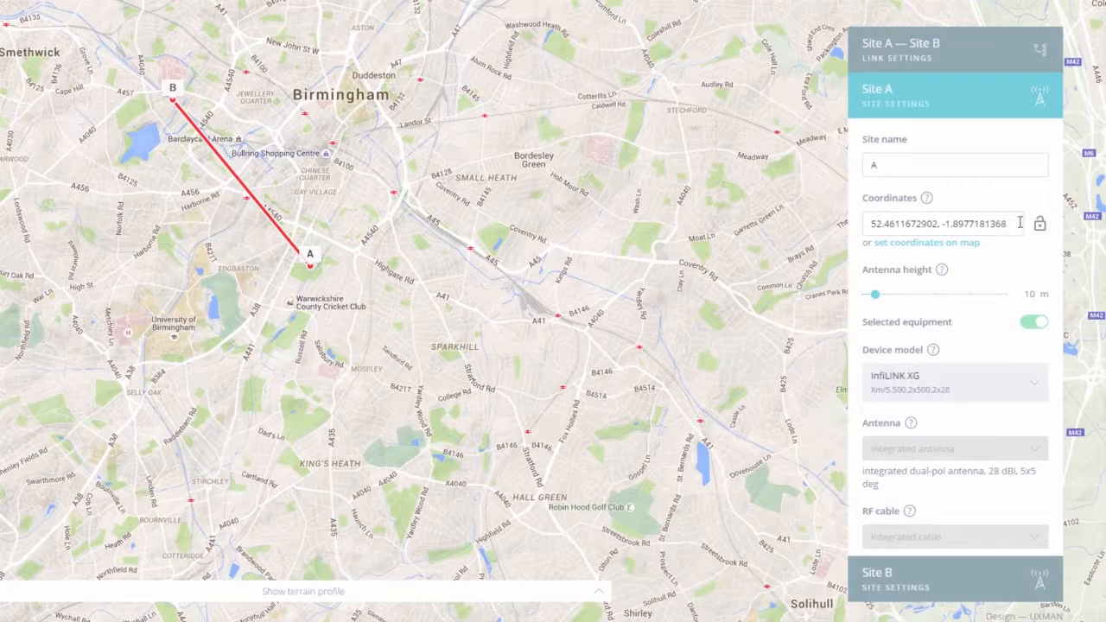
{"action": "left_click_drag", "start_coordinate": [1020, 223], "coordinate": [843, 221]}
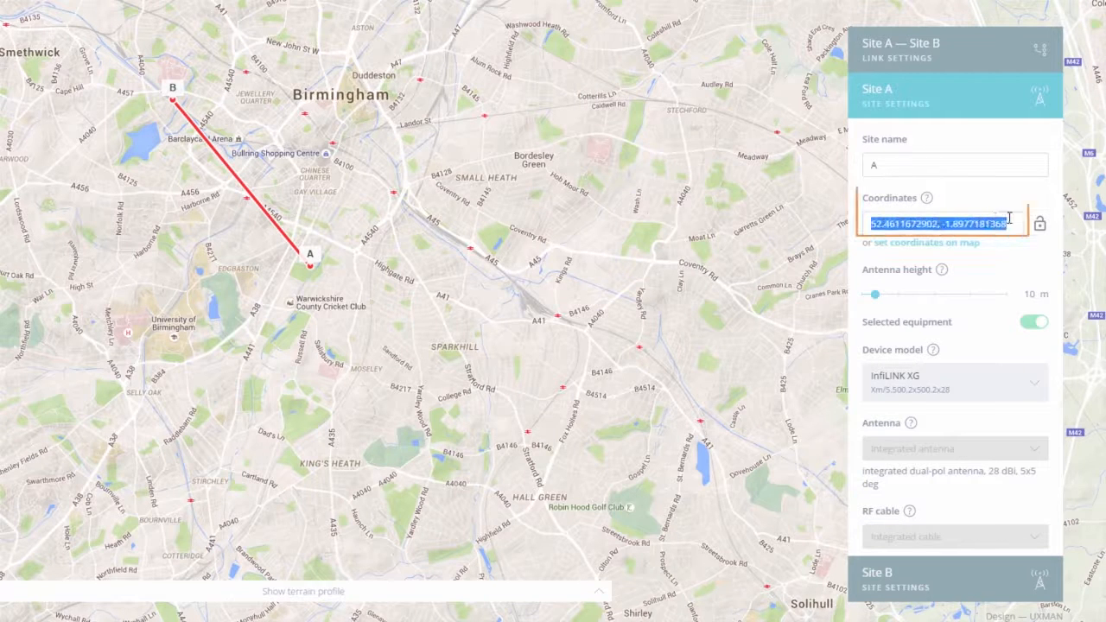
{"action": "left_click", "coordinate": [929, 206]}
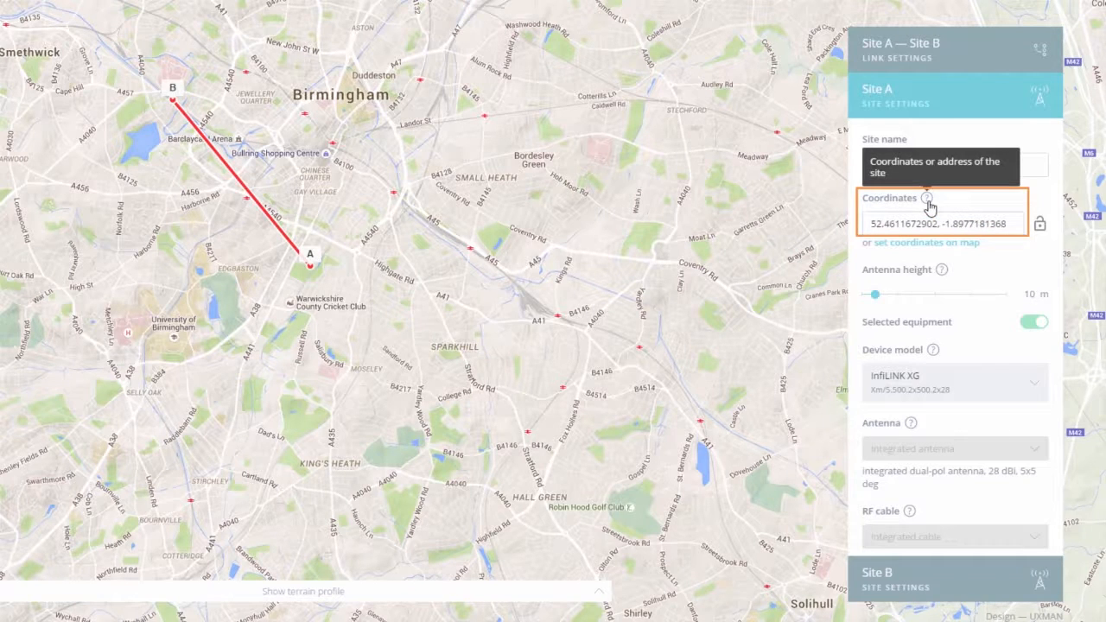
{"action": "left_click", "coordinate": [998, 575]}
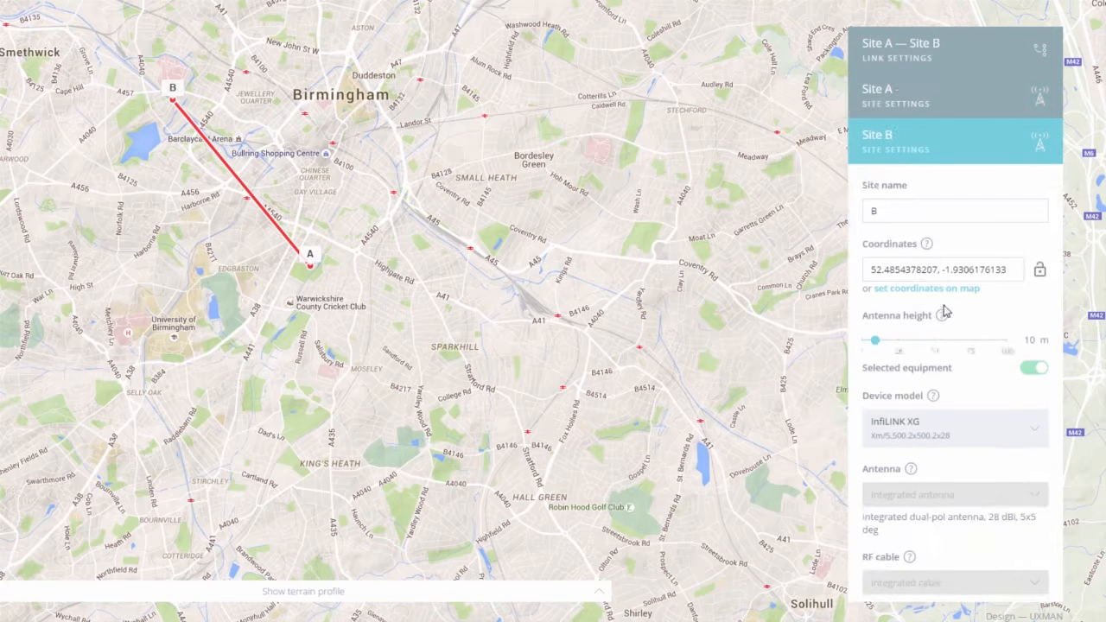
{"action": "left_click", "coordinate": [944, 296]}
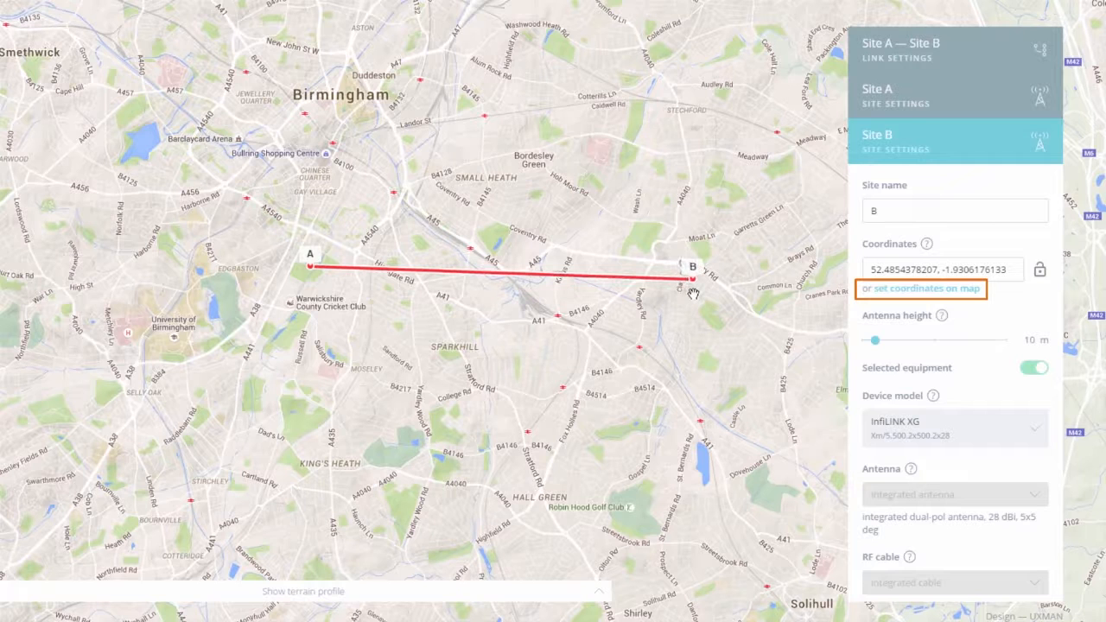
Step: Drop Site B on the map at 52.4596506641, -1.8446747713
{"action": "left_click", "coordinate": [693, 294]}
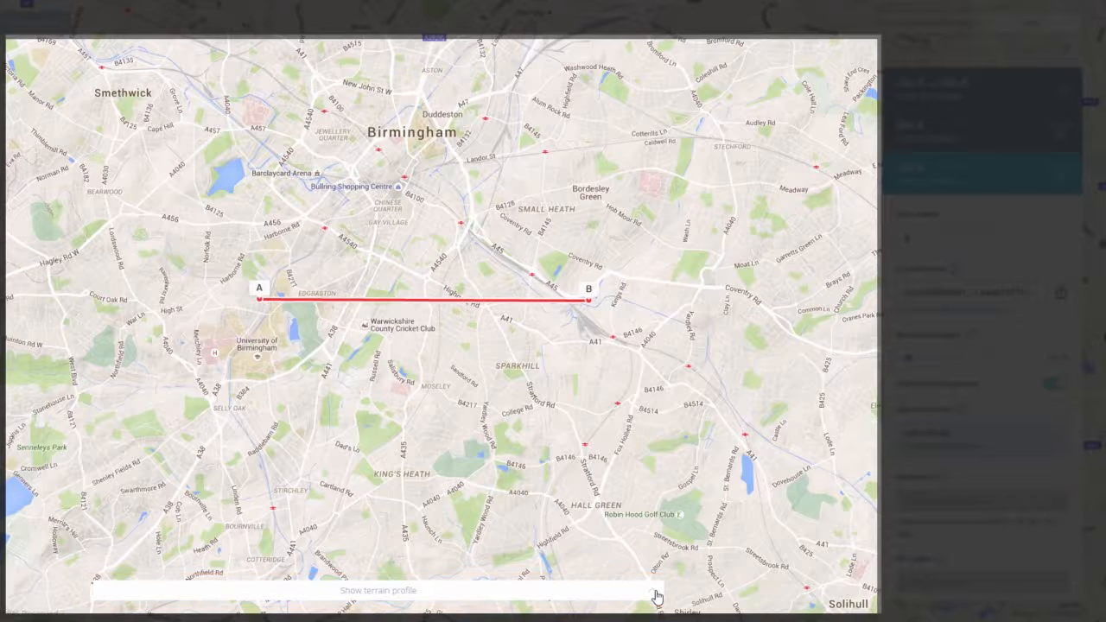
Step: On the A–B terrain profile, raise Site A's and Site B's antenna heights to 25 m
{"action": "left_click", "coordinate": [657, 597]}
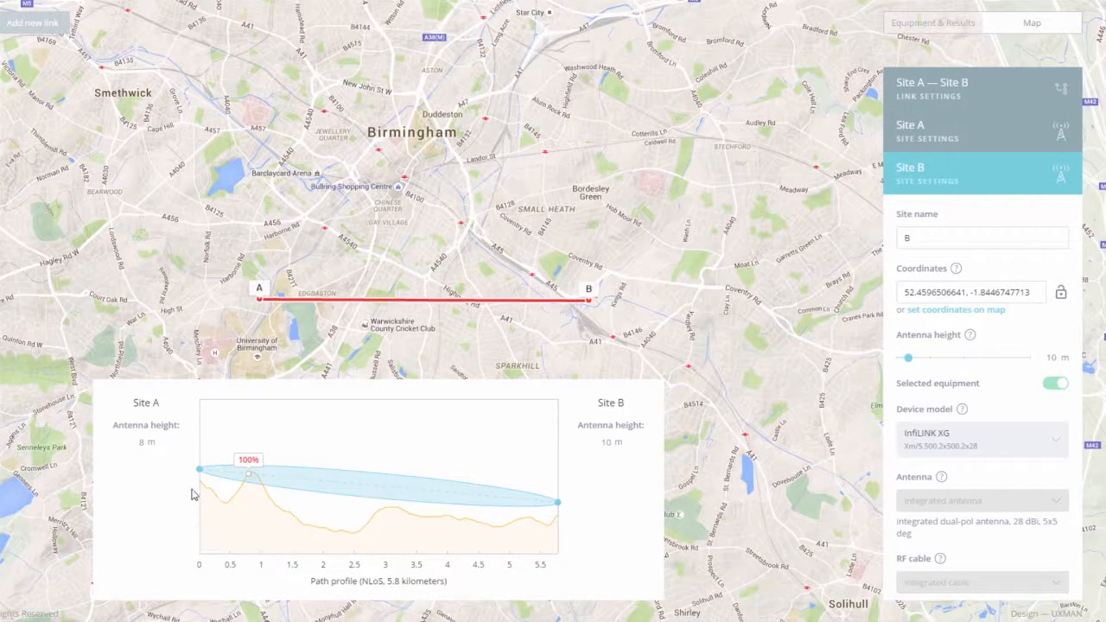
{"action": "left_click_drag", "start_coordinate": [198, 476], "coordinate": [199, 446]}
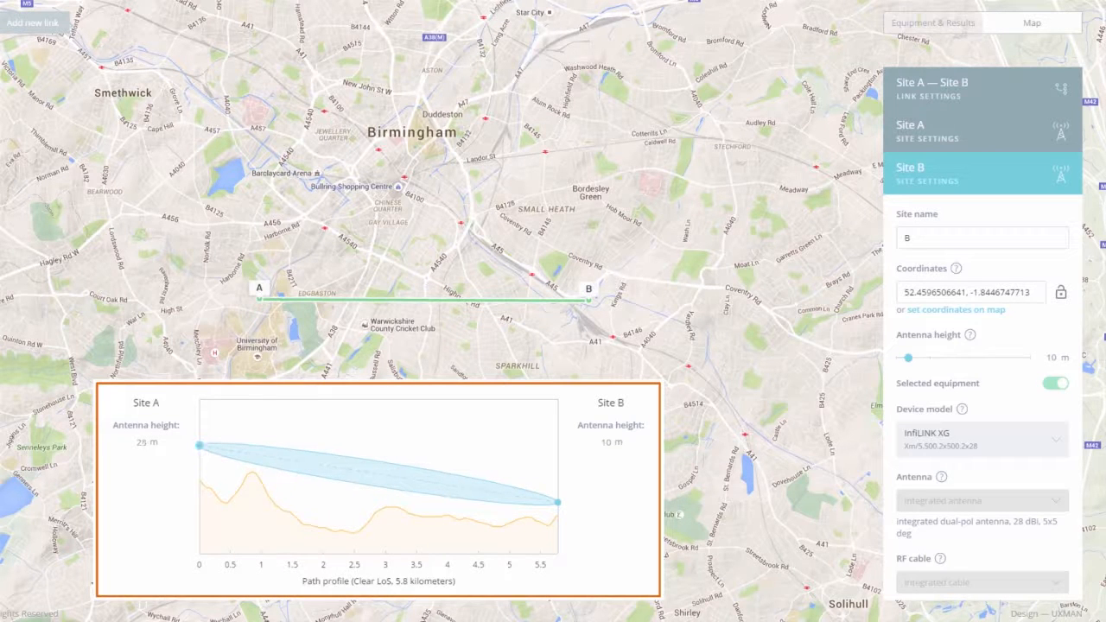
{"action": "left_click_drag", "start_coordinate": [1047, 355], "coordinate": [1065, 361]}
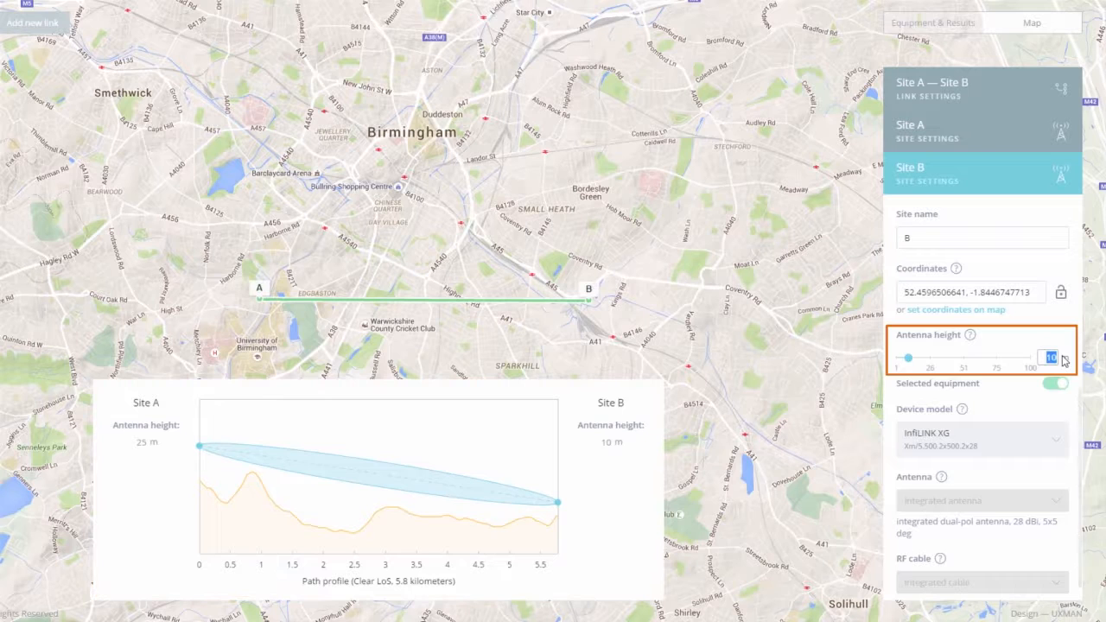
{"action": "type", "text": "25"}
{"action": "key", "text": "Return"}
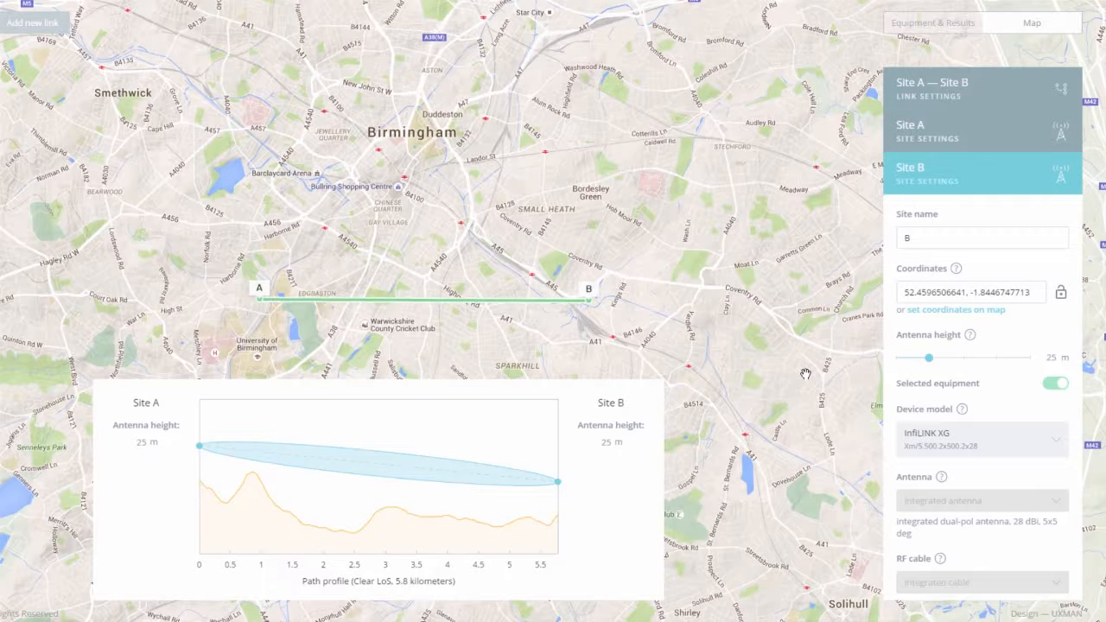
Step: In Equipment & Results, set Site A's device to R5000-Mmx/5.300.2x500.2x23
{"action": "left_click", "coordinate": [908, 28]}
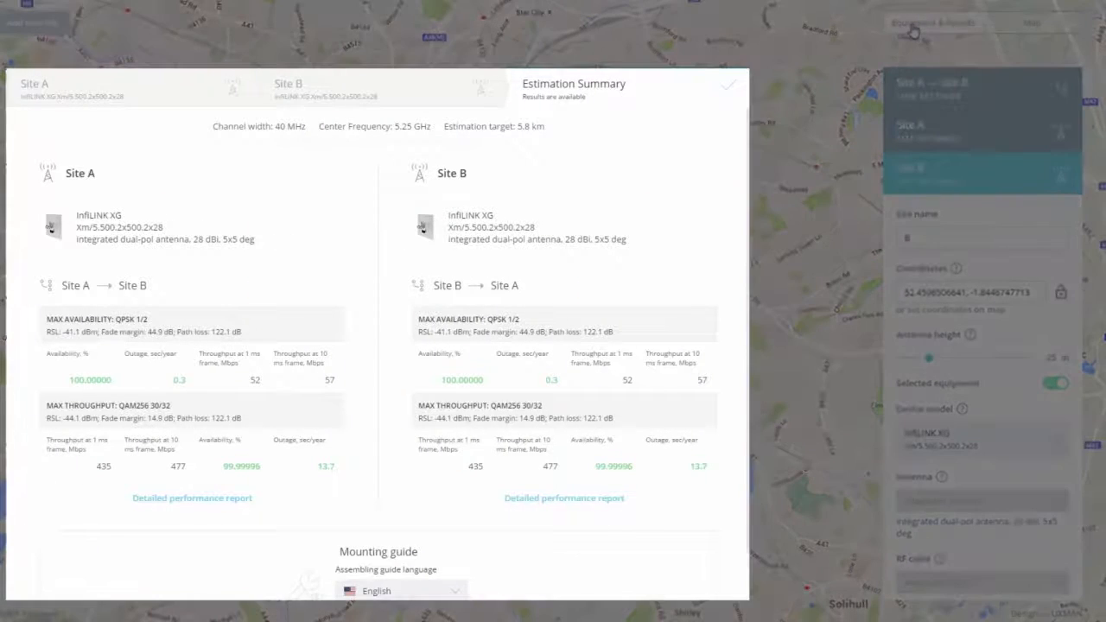
{"action": "left_click", "coordinate": [216, 91]}
{"action": "scroll", "coordinate": [233, 256], "scroll_direction": "down", "scroll_amount": 5}
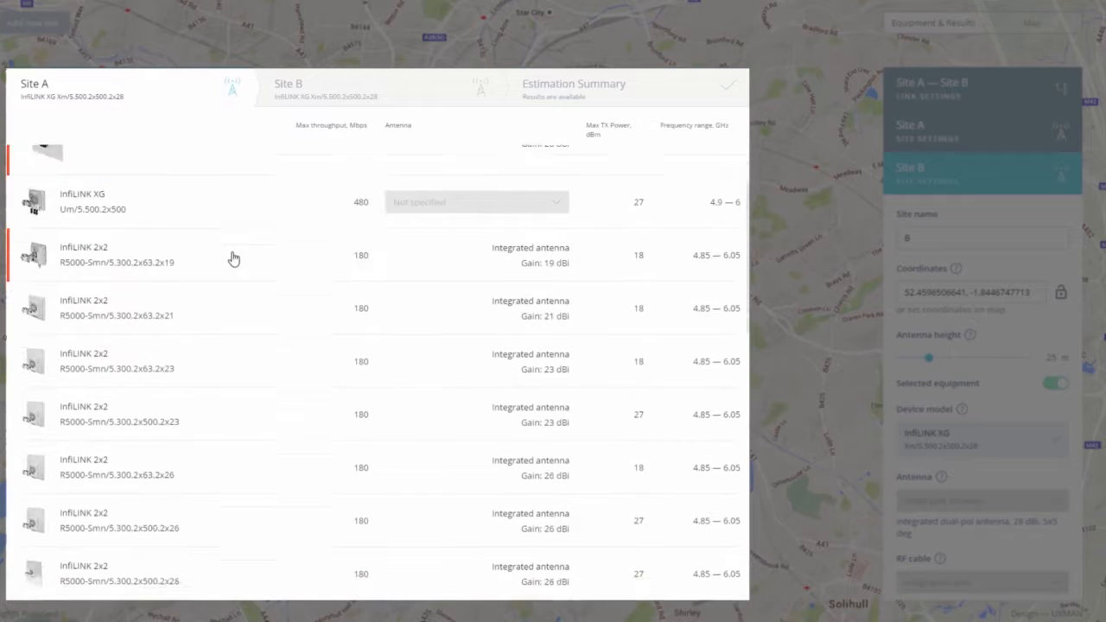
{"action": "scroll", "coordinate": [230, 276], "scroll_direction": "down", "scroll_amount": 5}
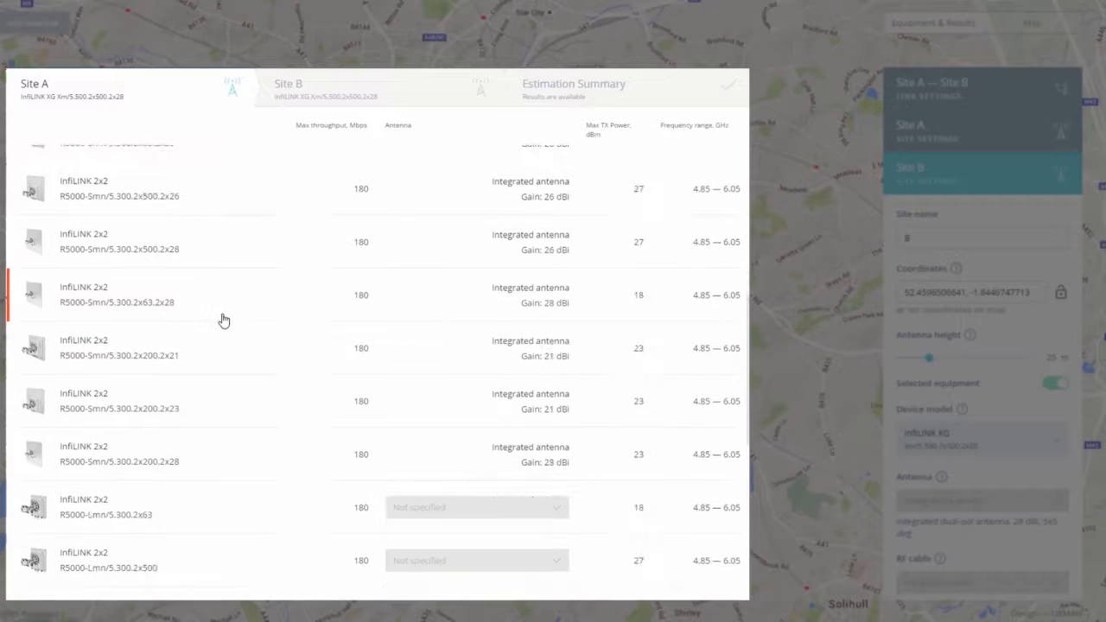
{"action": "scroll", "coordinate": [222, 322], "scroll_direction": "down", "scroll_amount": 7}
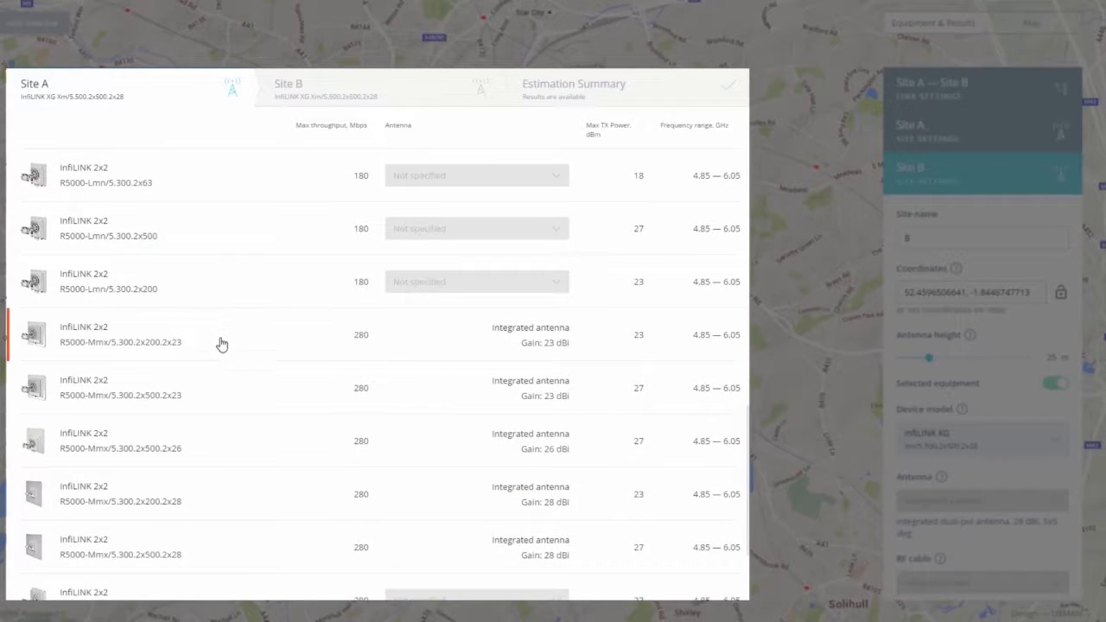
{"action": "left_click", "coordinate": [204, 379]}
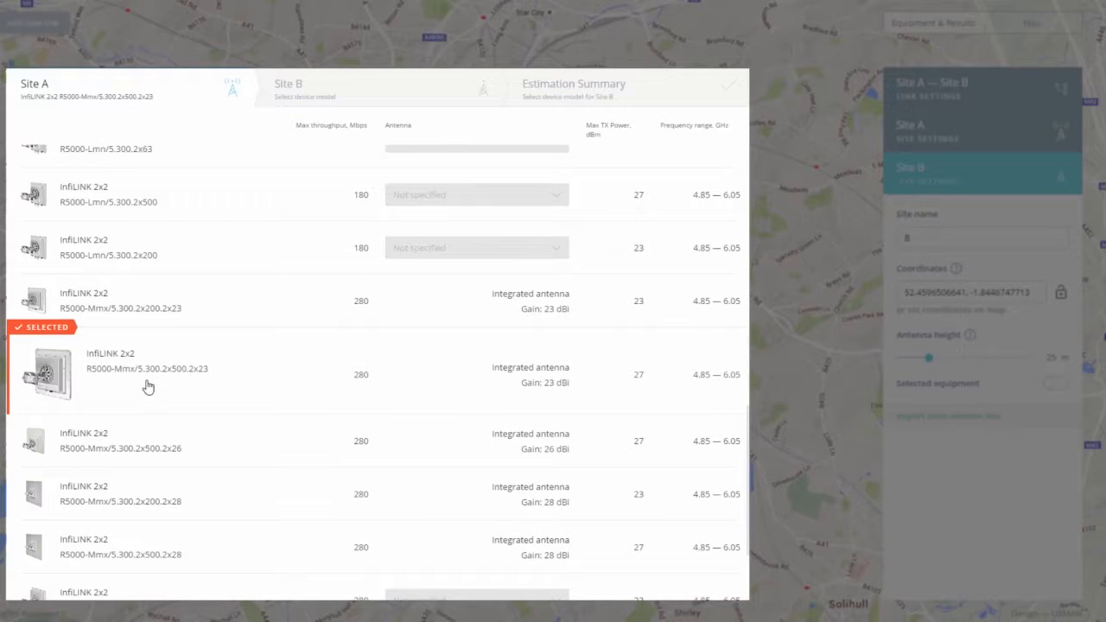
Step: Set Site B's device to R5000-Mmx/5.300.2x500.2x23 and view the estimation results
{"action": "left_click", "coordinate": [298, 101]}
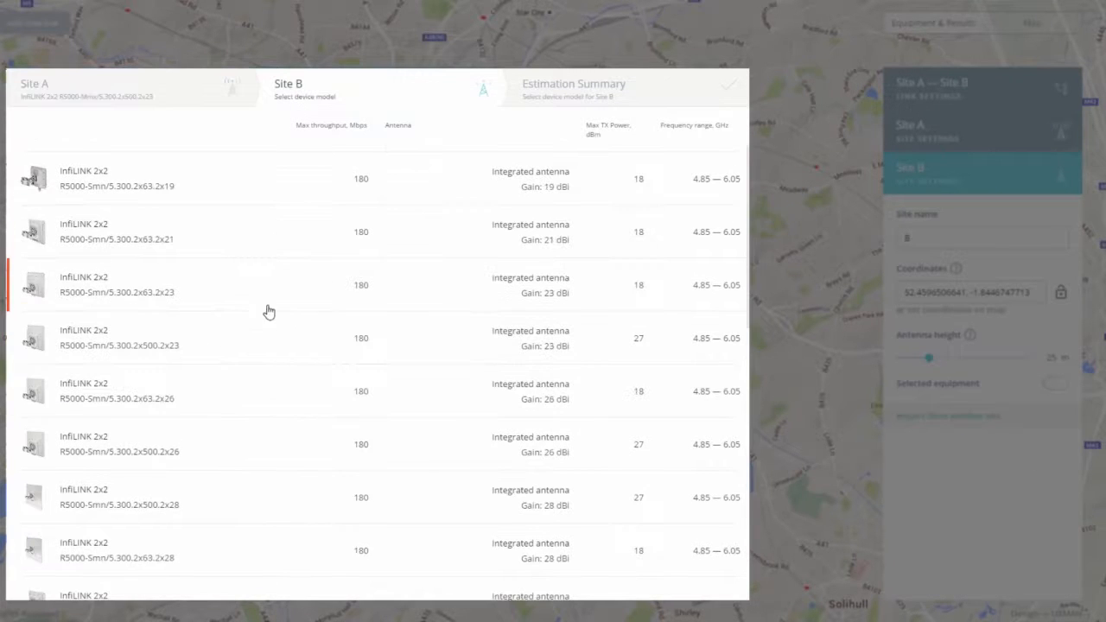
{"action": "scroll", "coordinate": [245, 385], "scroll_direction": "down", "scroll_amount": 8}
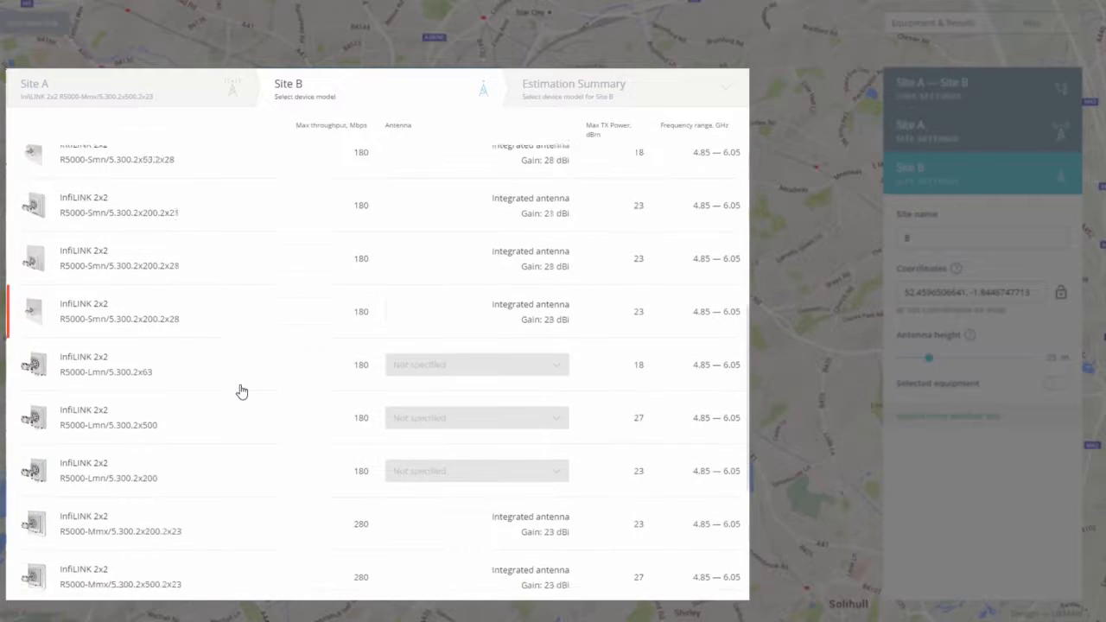
{"action": "scroll", "coordinate": [242, 392], "scroll_direction": "down", "scroll_amount": 5}
{"action": "left_click", "coordinate": [250, 318]}
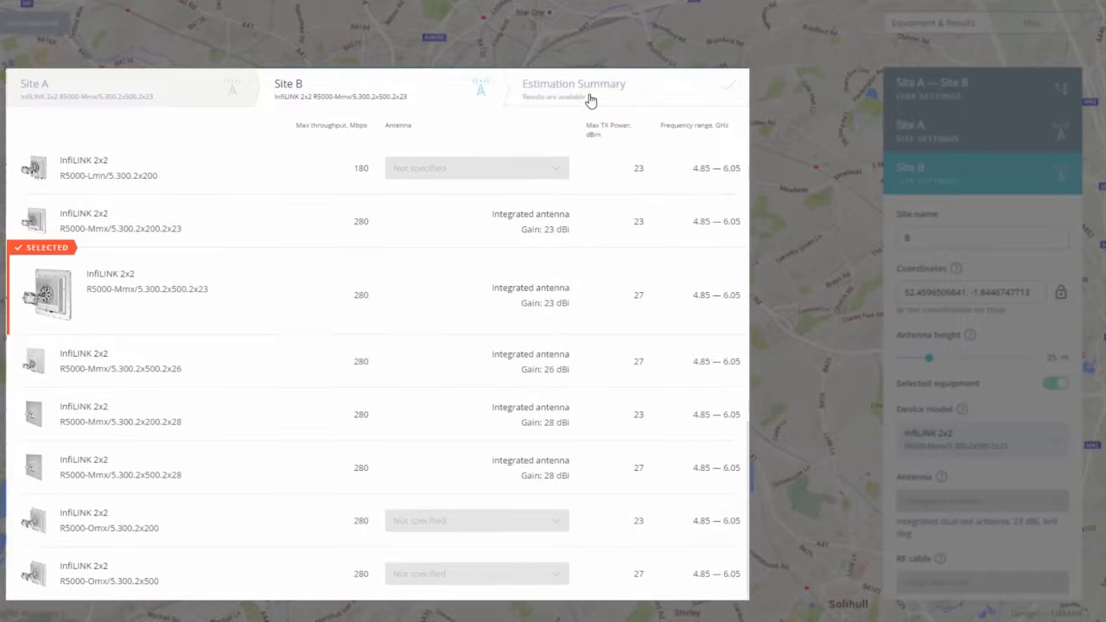
{"action": "left_click", "coordinate": [592, 100]}
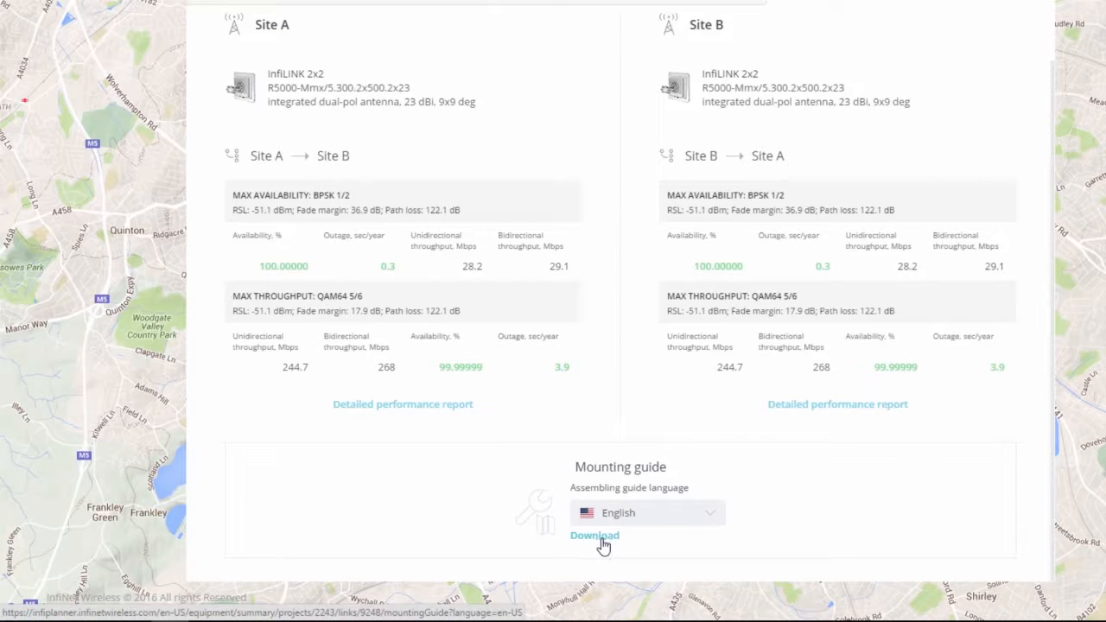
Step: Download the English mounting guide and open the PDF
{"action": "left_click", "coordinate": [596, 536]}
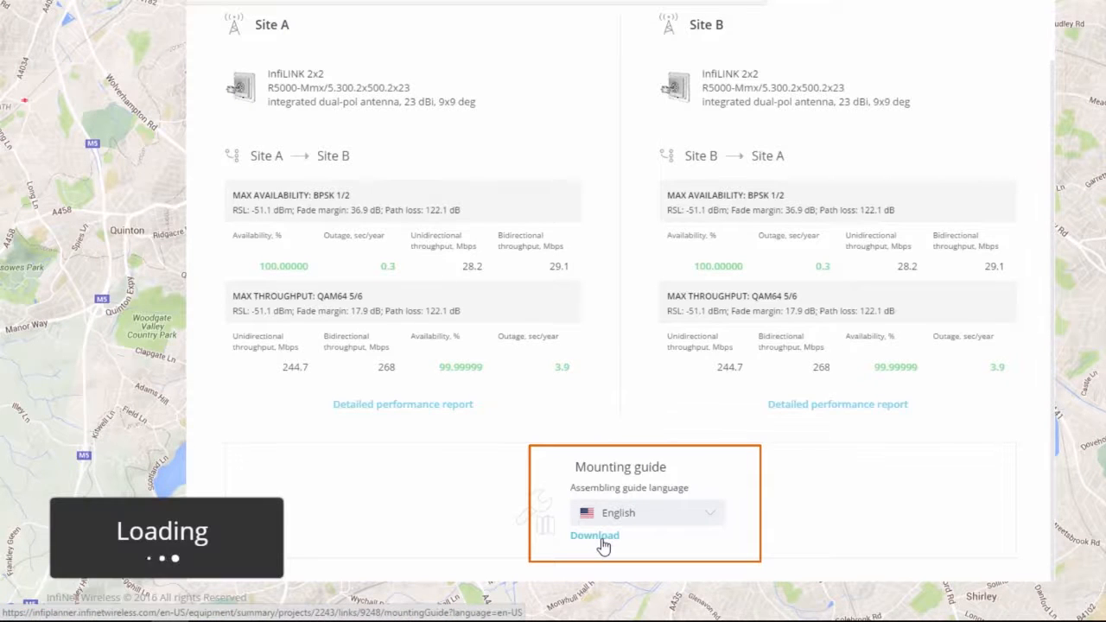
{"action": "left_click", "coordinate": [104, 607]}
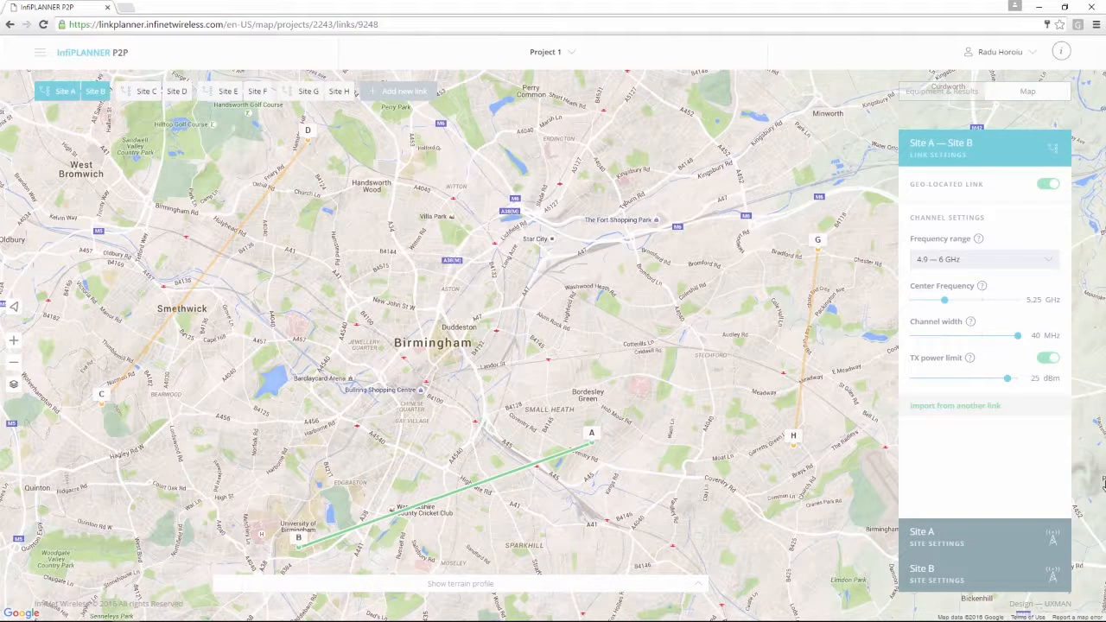
Step: Add the C–D, E–F and G–H links to the comparison table
{"action": "left_click", "coordinate": [129, 92]}
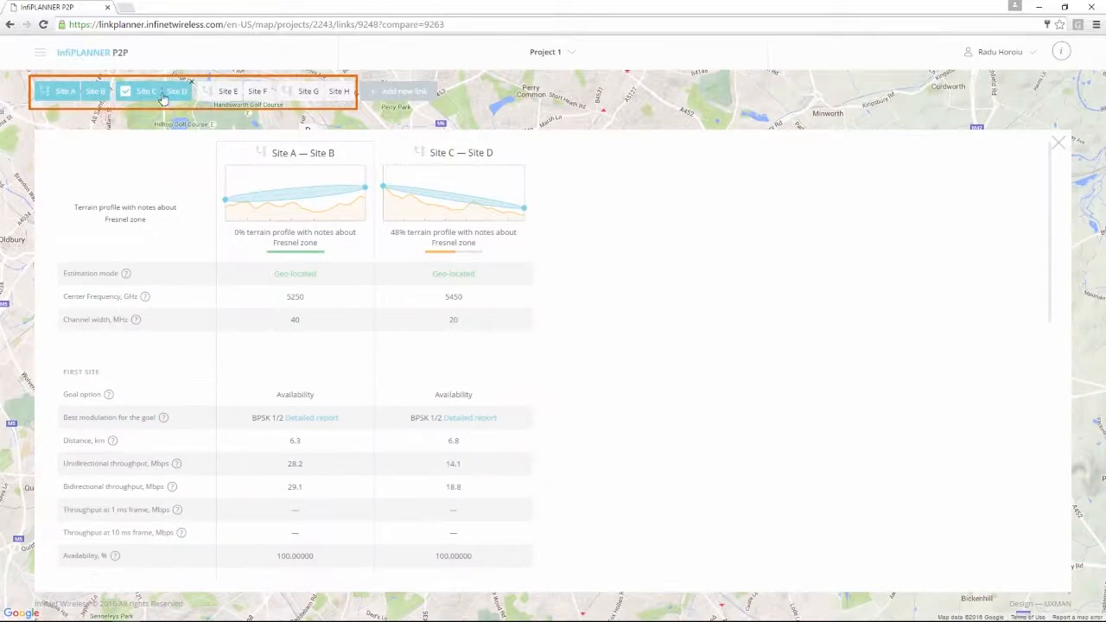
{"action": "left_click", "coordinate": [208, 94]}
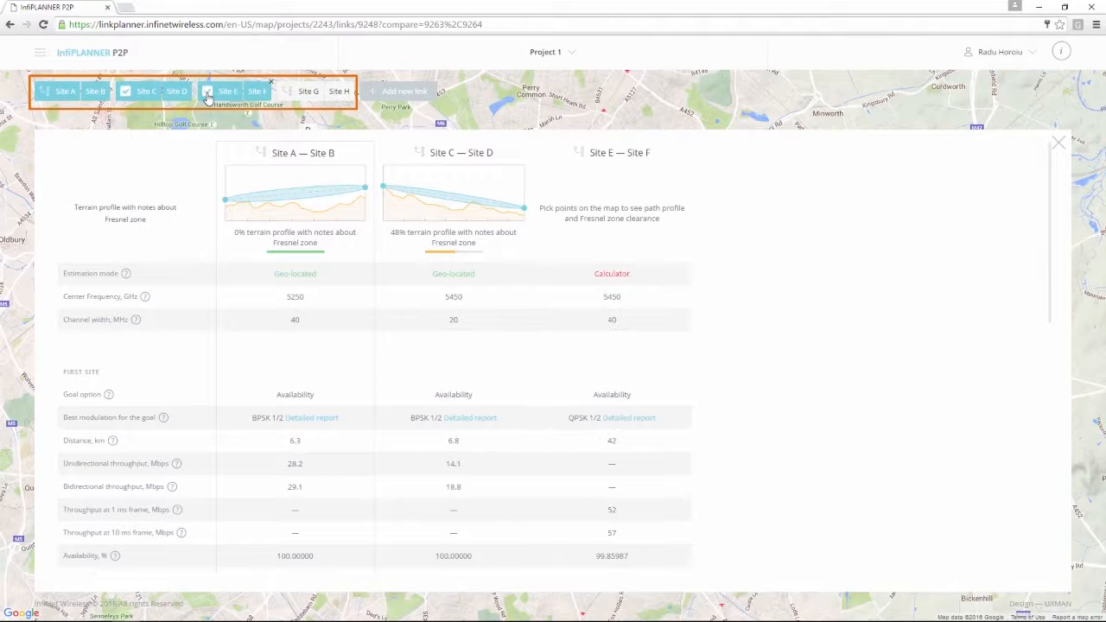
{"action": "left_click", "coordinate": [288, 92]}
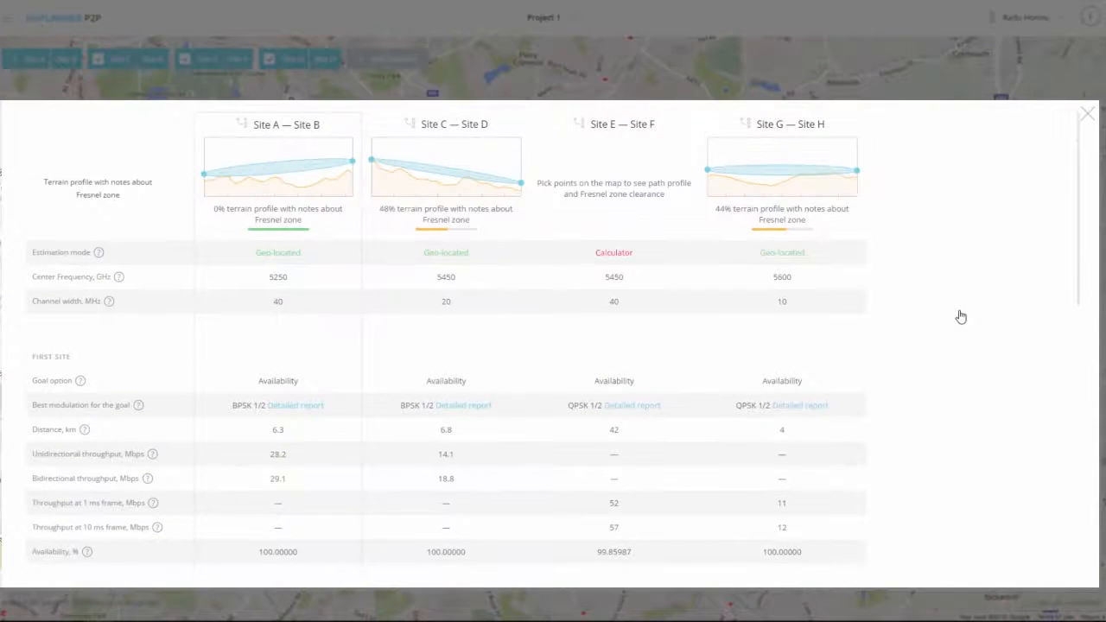
{"action": "scroll", "coordinate": [961, 317], "scroll_direction": "down", "scroll_amount": 8}
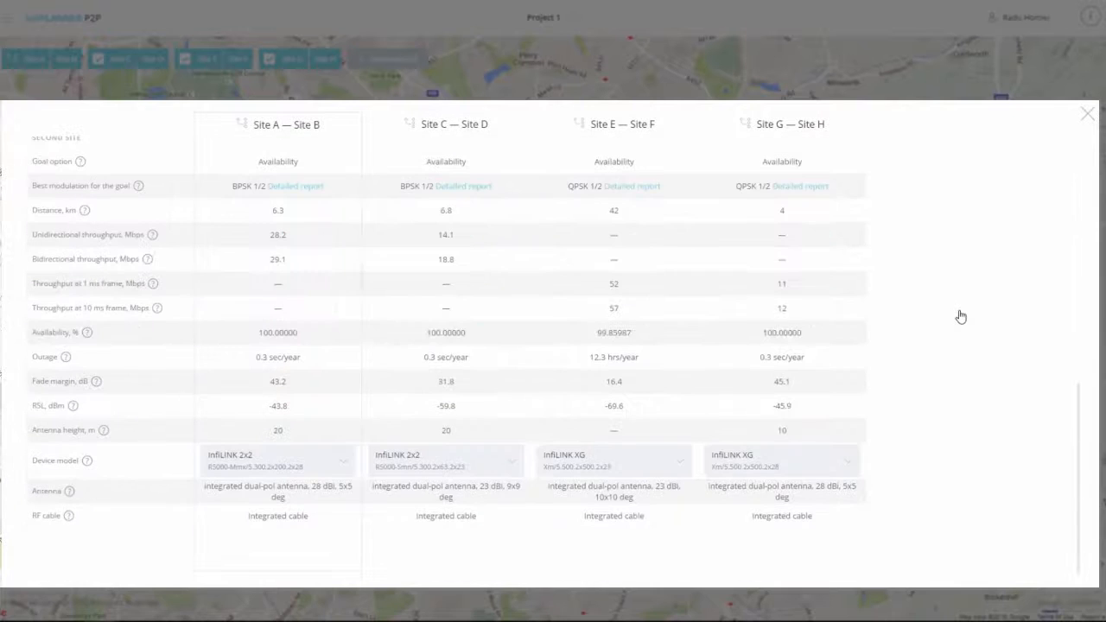
Step: Open a link's Detailed report, scroll through it, and close it
{"action": "left_click", "coordinate": [821, 187]}
{"action": "scroll", "coordinate": [797, 334], "scroll_direction": "down", "scroll_amount": 2}
{"action": "scroll", "coordinate": [798, 349], "scroll_direction": "up", "scroll_amount": 2}
{"action": "left_click", "coordinate": [899, 119]}
Step: Look through the device model options for Sites G, E, C and A
{"action": "left_click", "coordinate": [773, 524]}
{"action": "left_click", "coordinate": [743, 529]}
{"action": "left_click", "coordinate": [613, 529]}
{"action": "left_click", "coordinate": [614, 529]}
{"action": "left_click", "coordinate": [446, 527]}
{"action": "left_click", "coordinate": [434, 527]}
{"action": "left_click", "coordinate": [304, 531]}
{"action": "left_click", "coordinate": [312, 529]}
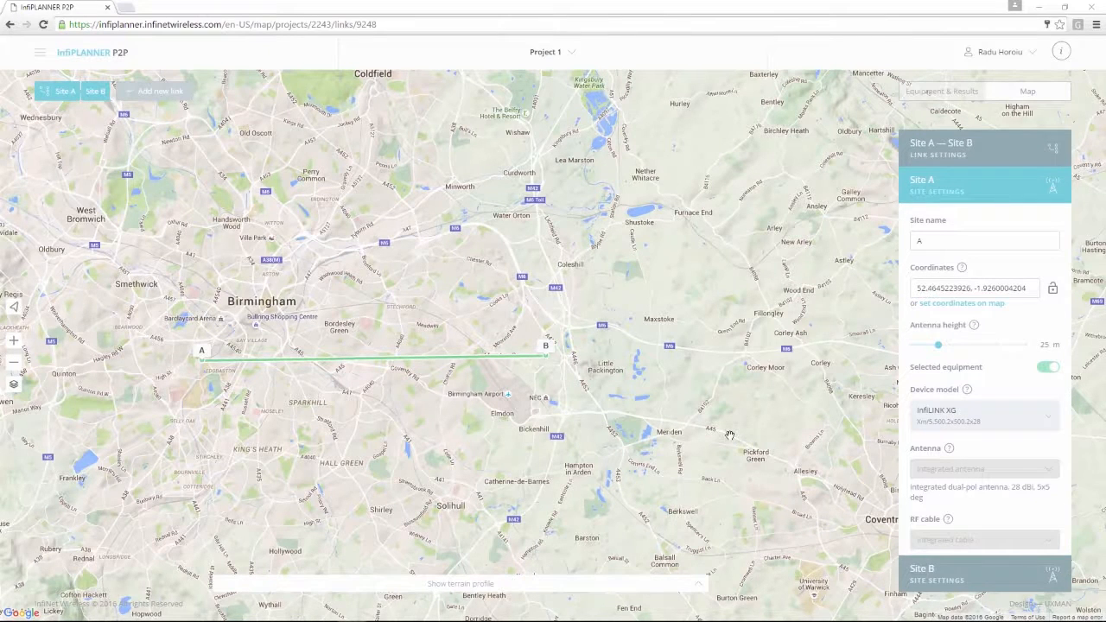
Step: Add a new link, placing Site C near Marston Green, Site D near Maxstoke Park, Site F toward Nuneaton
{"action": "left_click", "coordinate": [160, 104]}
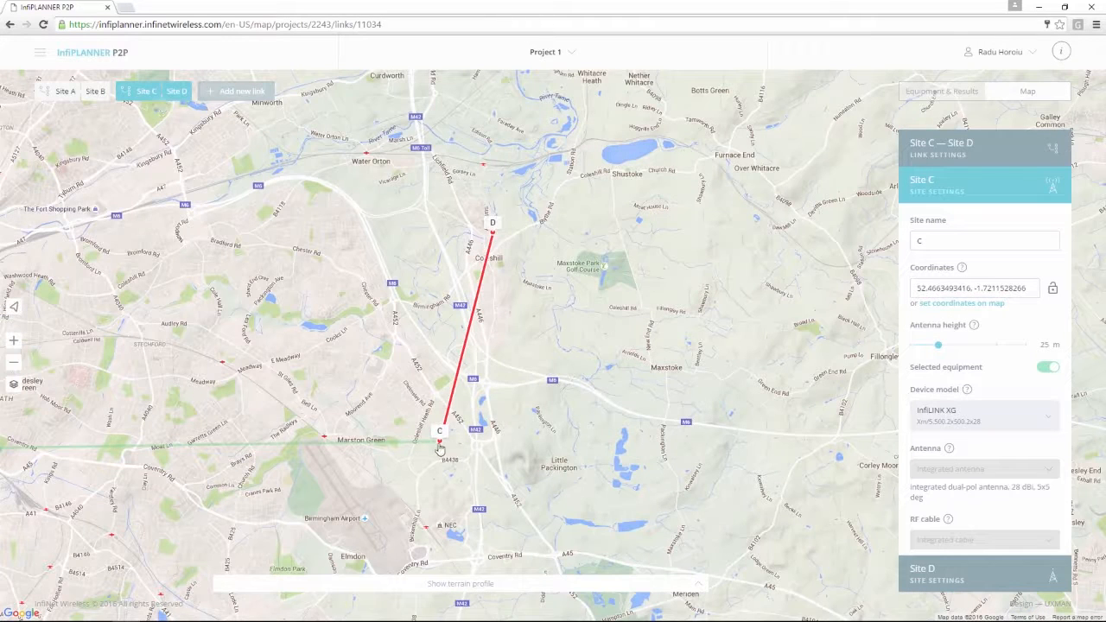
{"action": "mouse_move", "coordinate": [439, 448]}
{"action": "left_mouse_down"}
{"action": "mouse_move", "coordinate": [455, 442]}
{"action": "mouse_move", "coordinate": [438, 442]}
{"action": "left_mouse_up"}
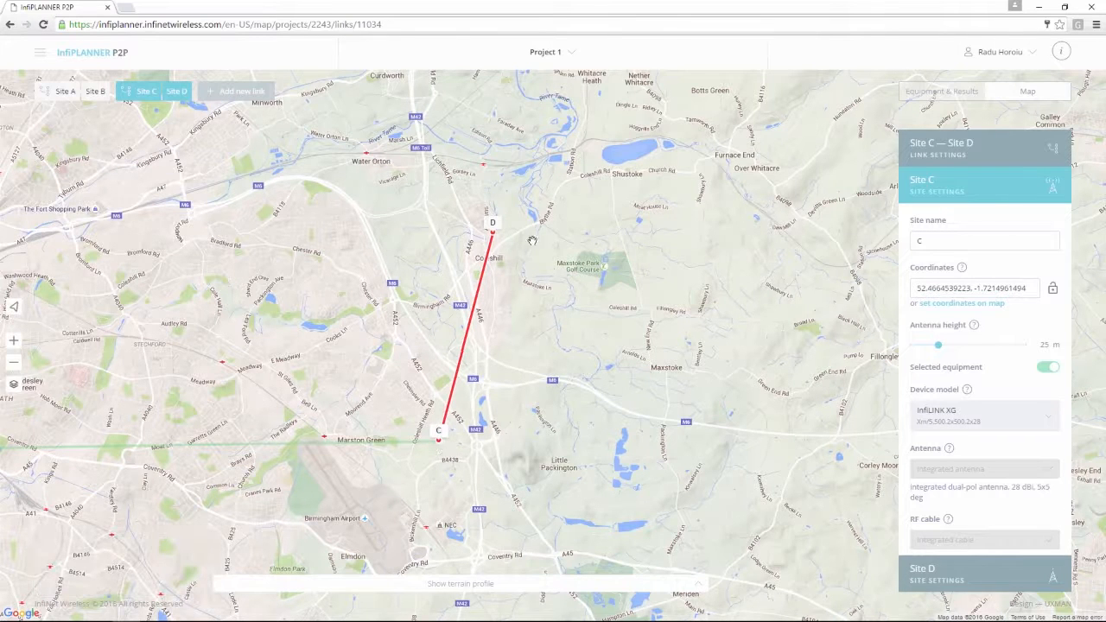
{"action": "left_click_drag", "start_coordinate": [491, 235], "coordinate": [680, 341]}
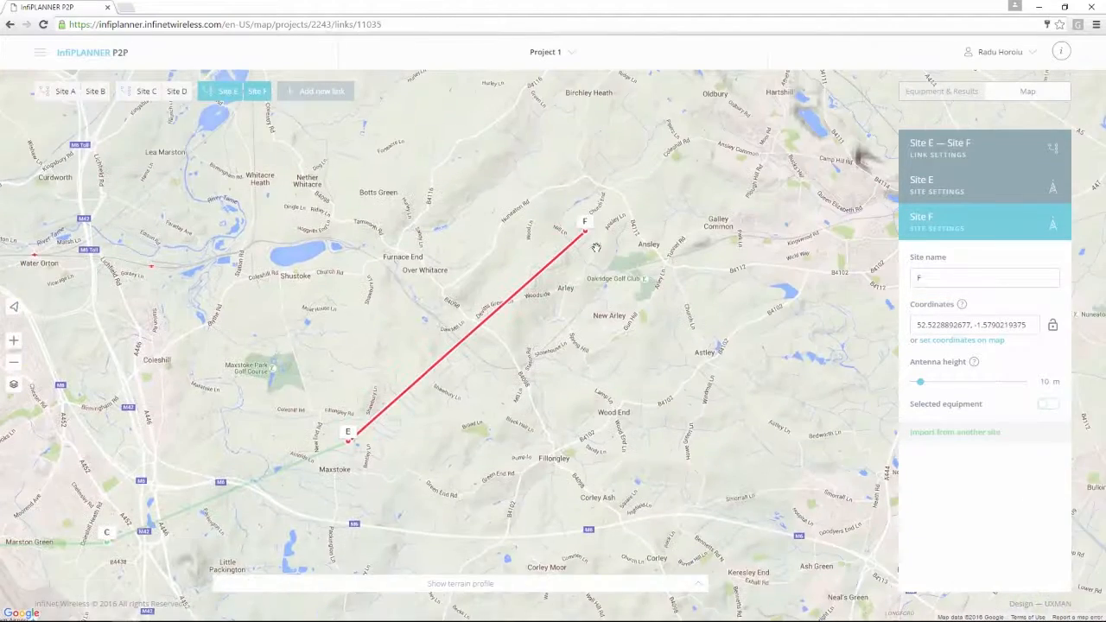
{"action": "left_click_drag", "start_coordinate": [584, 238], "coordinate": [595, 247]}
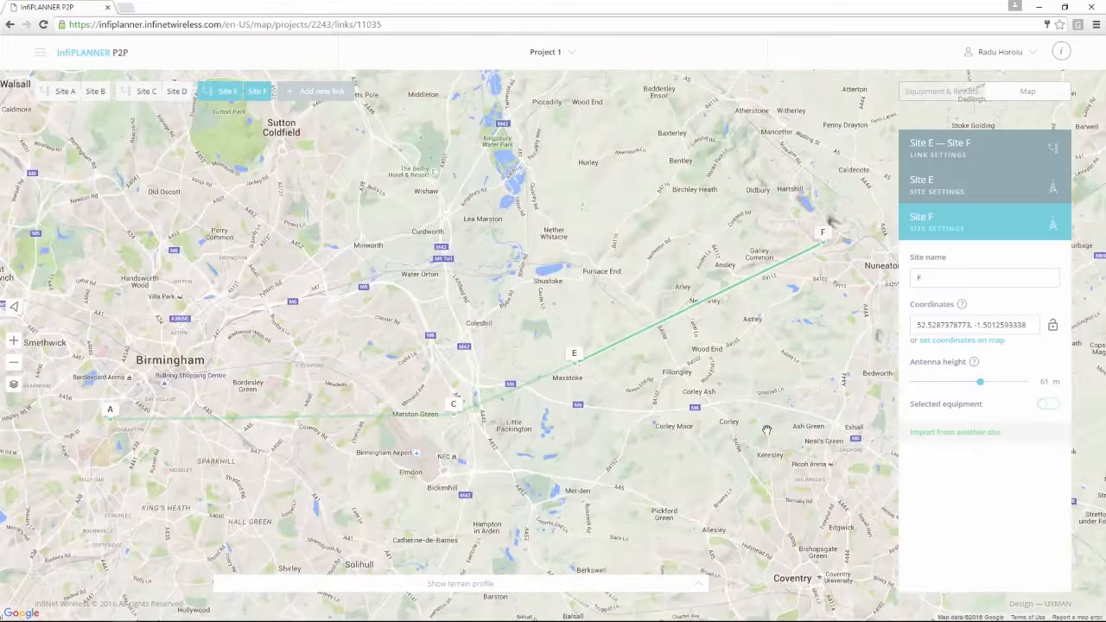